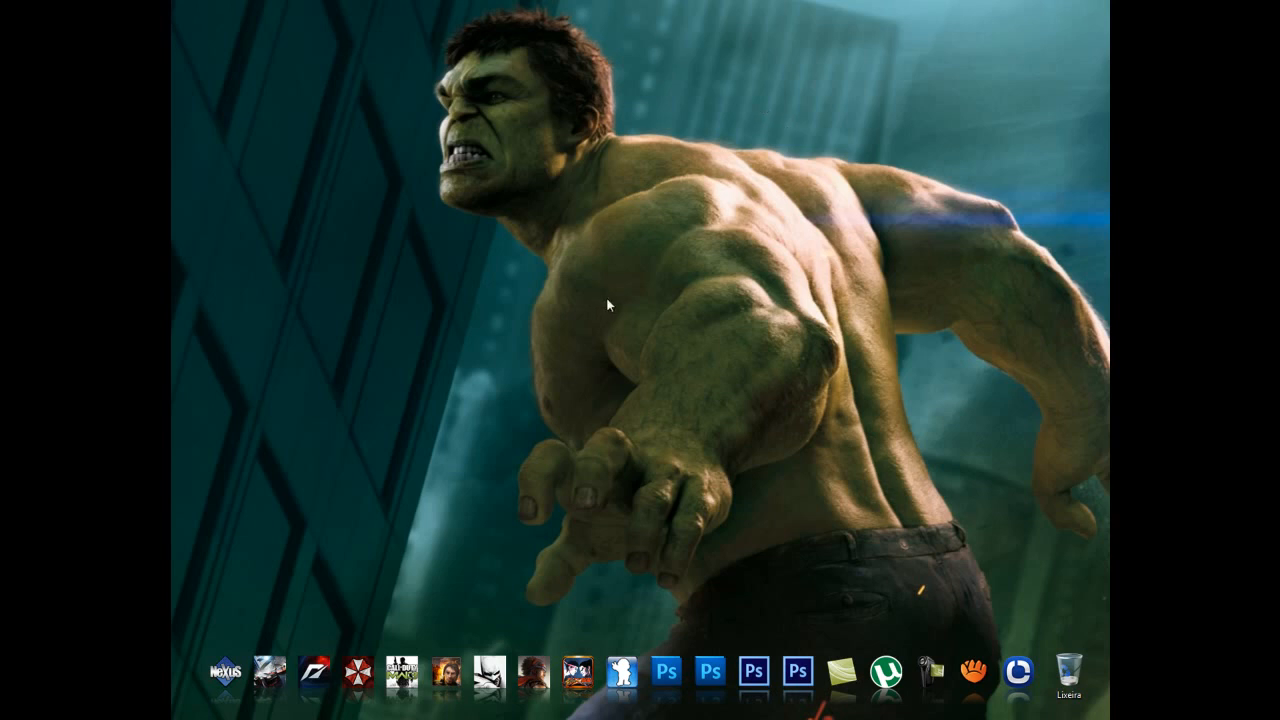
click(533, 670)
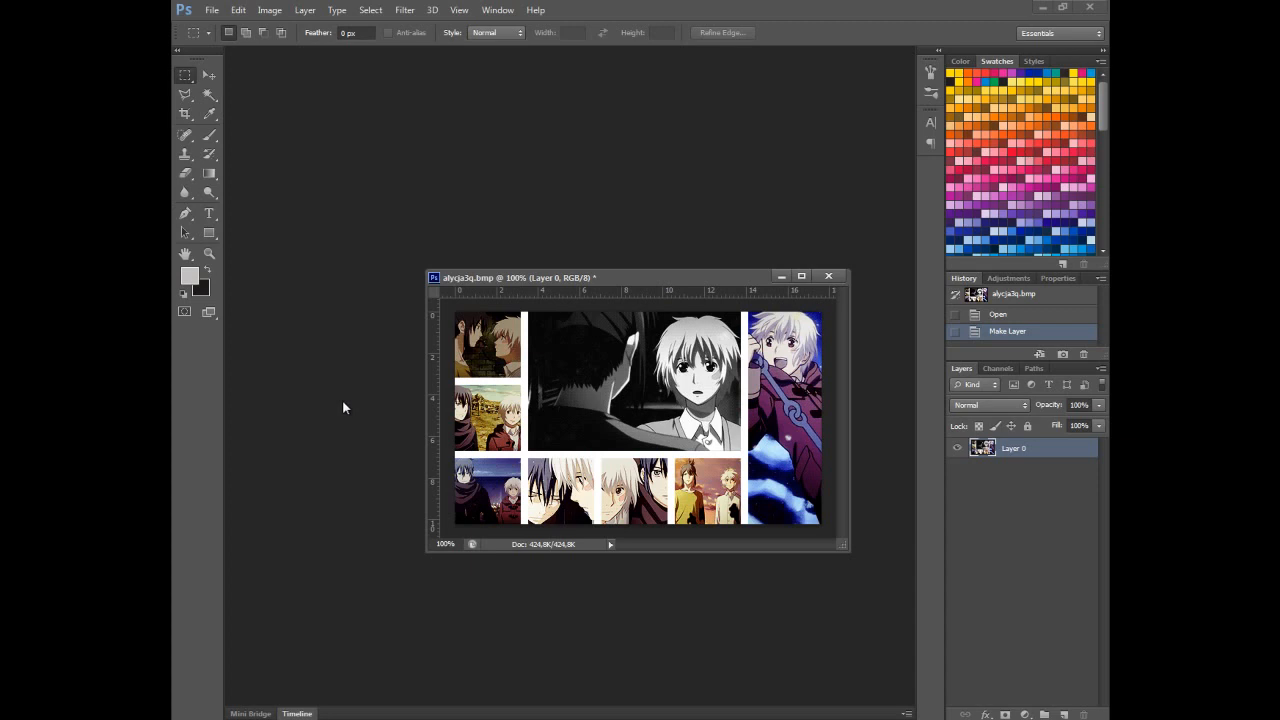
drag(536, 279, 510, 266)
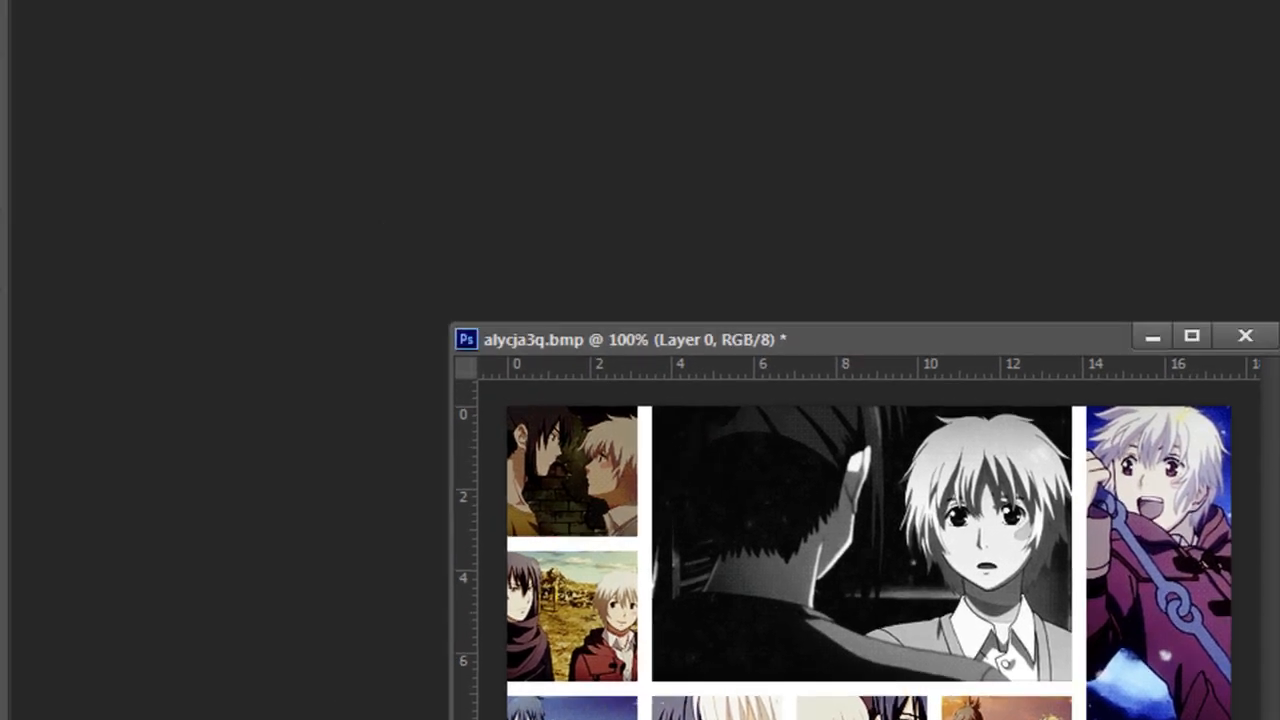
Start importing video frames to layers and list files of every type with the *.* filter
click(105, 20)
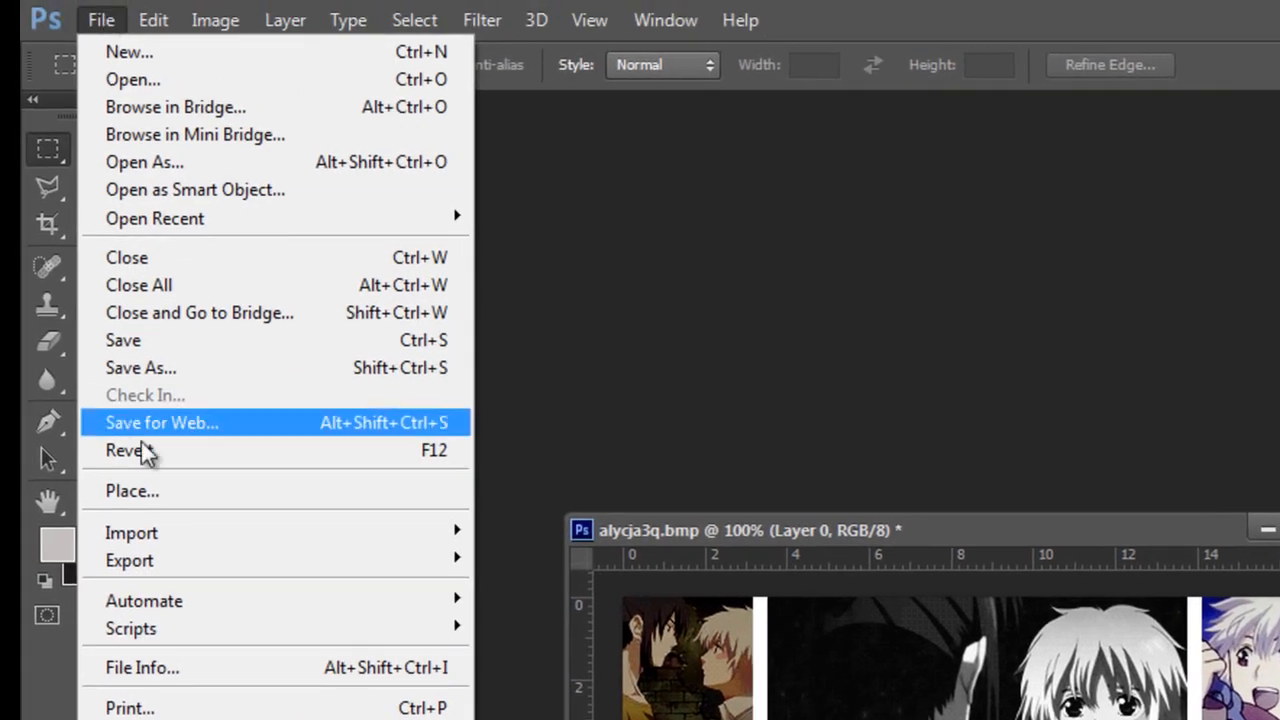
mouse_move(170, 538)
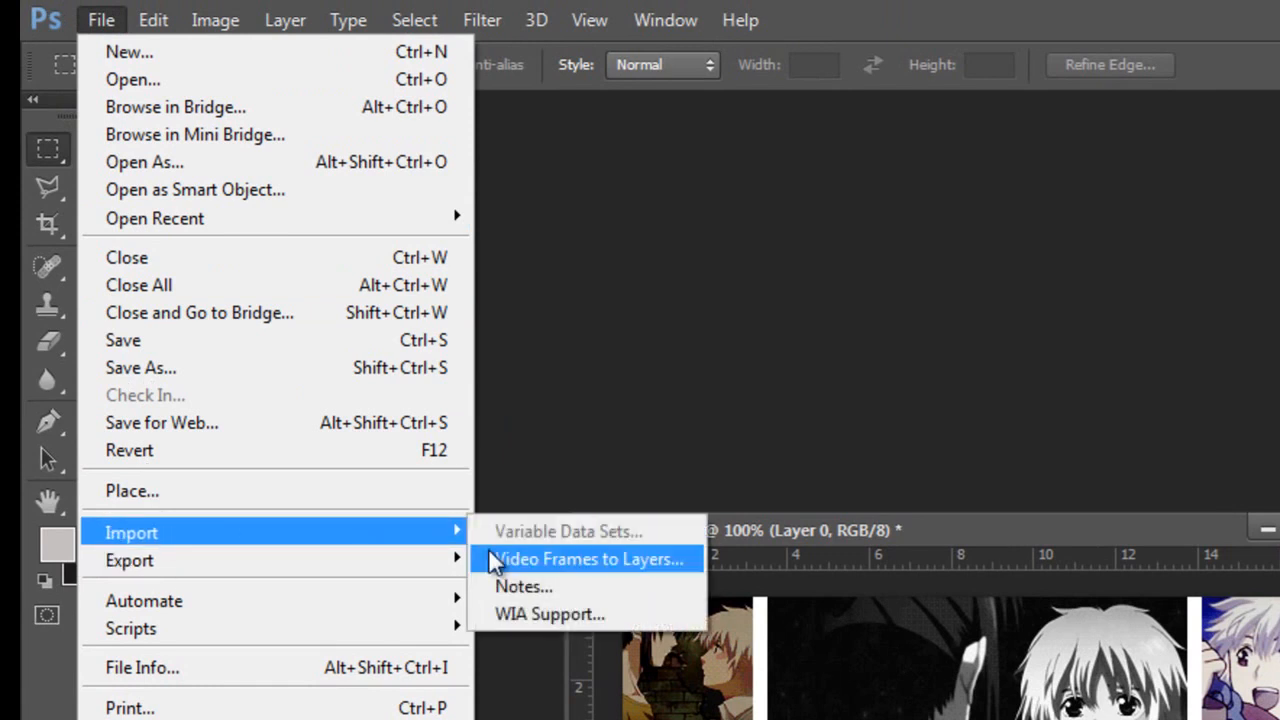
click(545, 558)
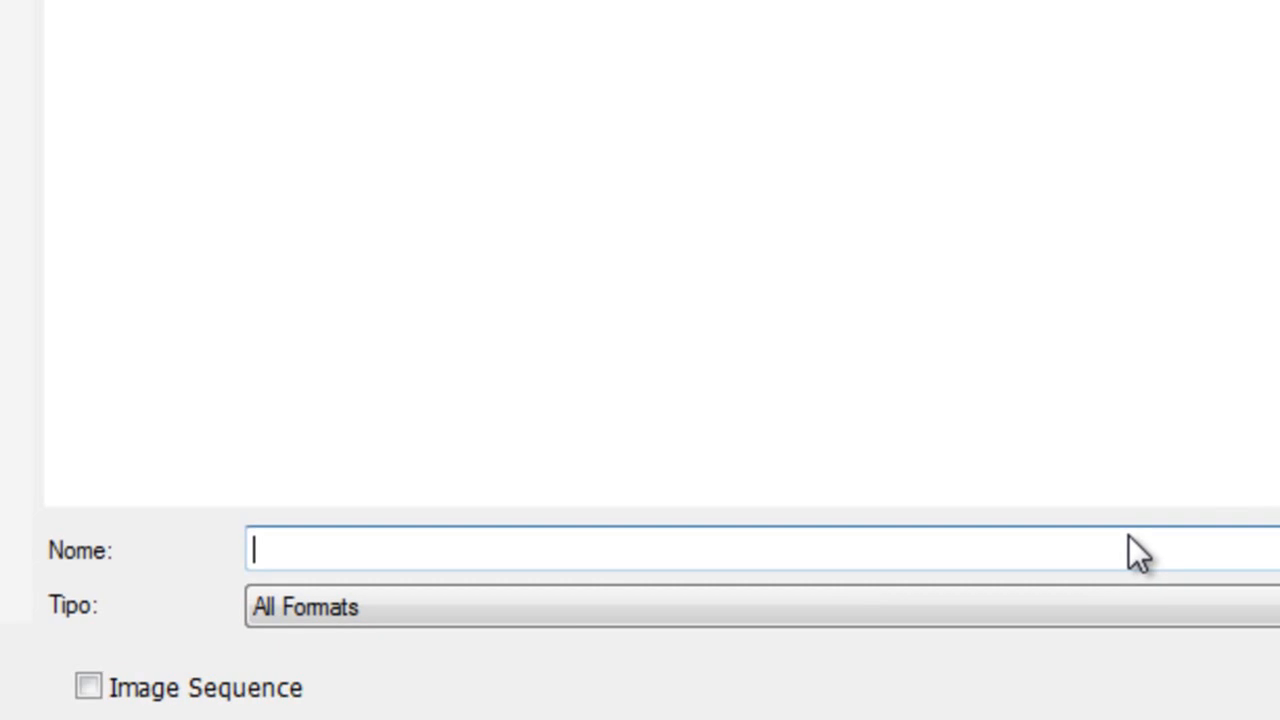
text(*.*)
key(Return)
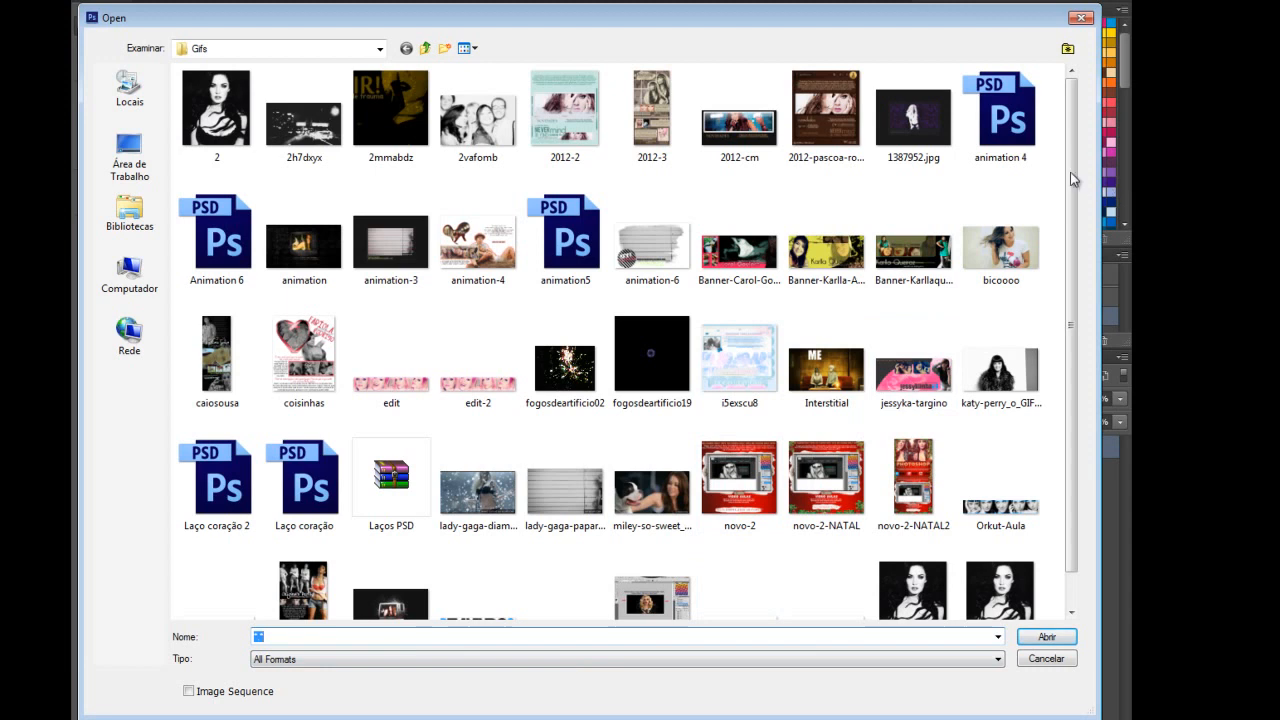
Import the Interstitial GIF from the Gifs folder as a frame animation, using Selected Range Only
scroll(1070, 163, down, 1)
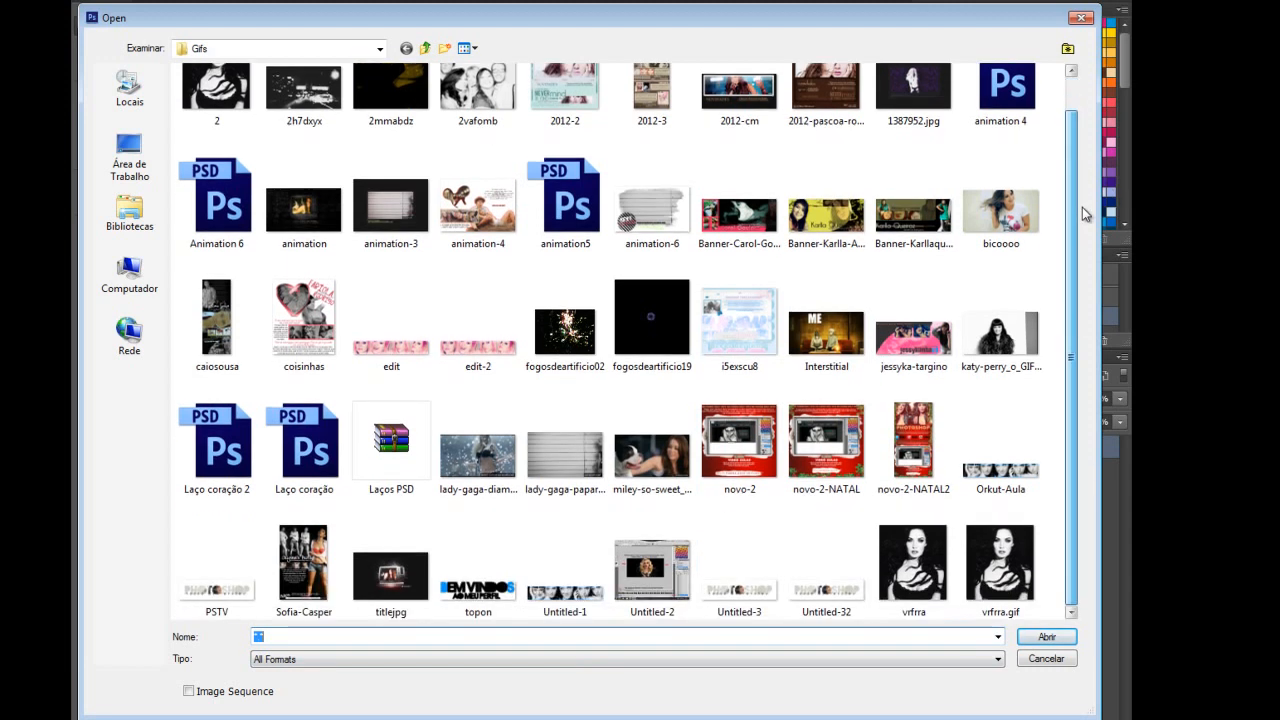
double_click(826, 338)
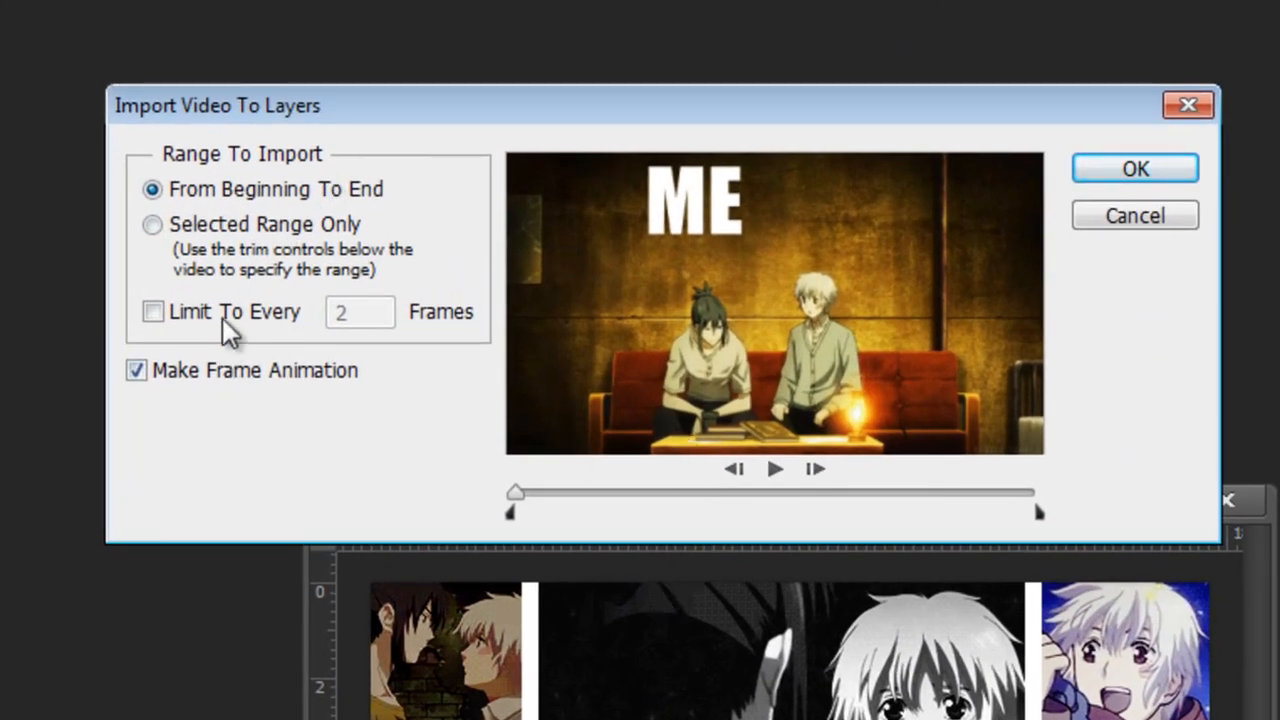
click(152, 225)
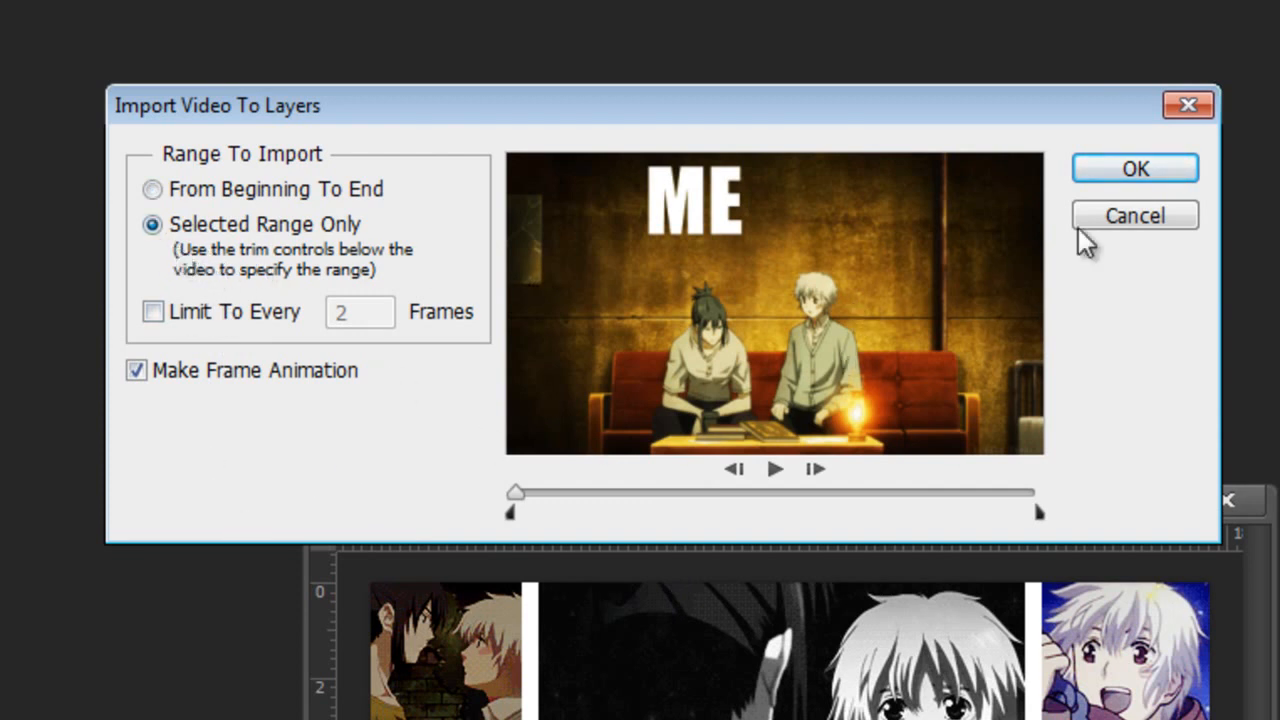
click(1137, 181)
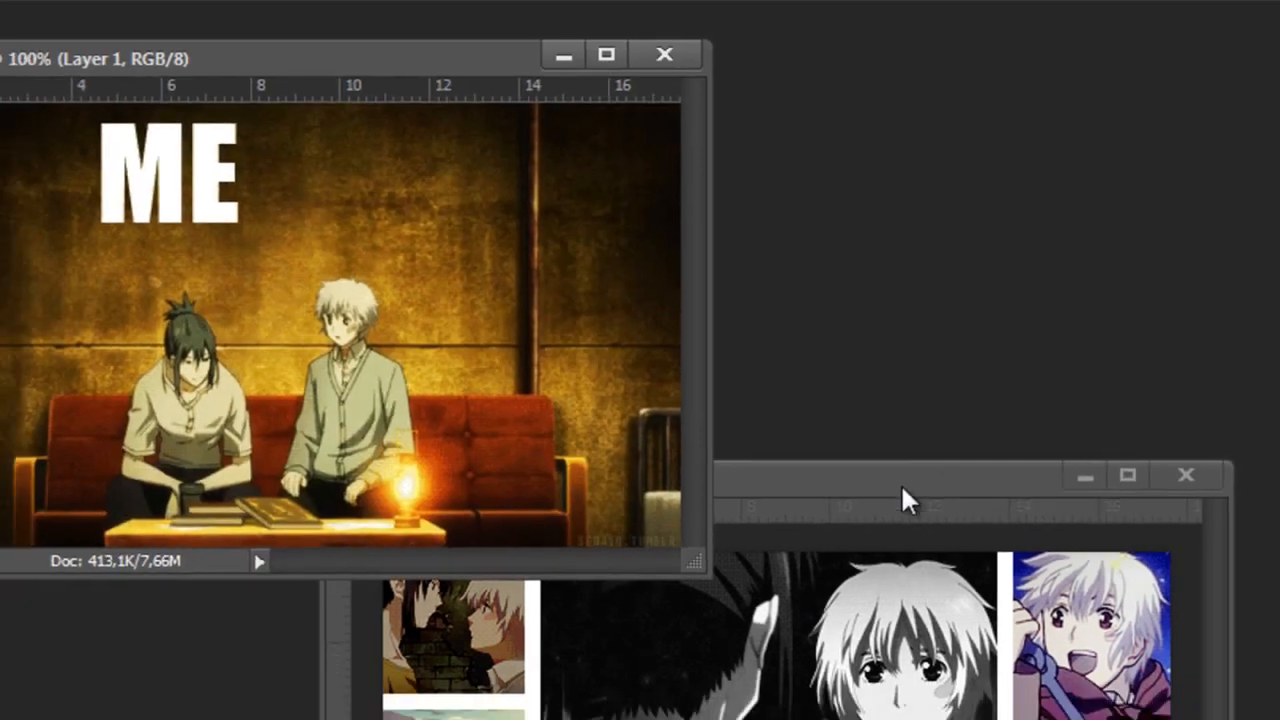
Expand the Timeline and reposition the alycja3q.bmp window so it sits clear of the imported GIF and the Timeline
drag(923, 508, 921, 708)
drag(725, 361, 725, 358)
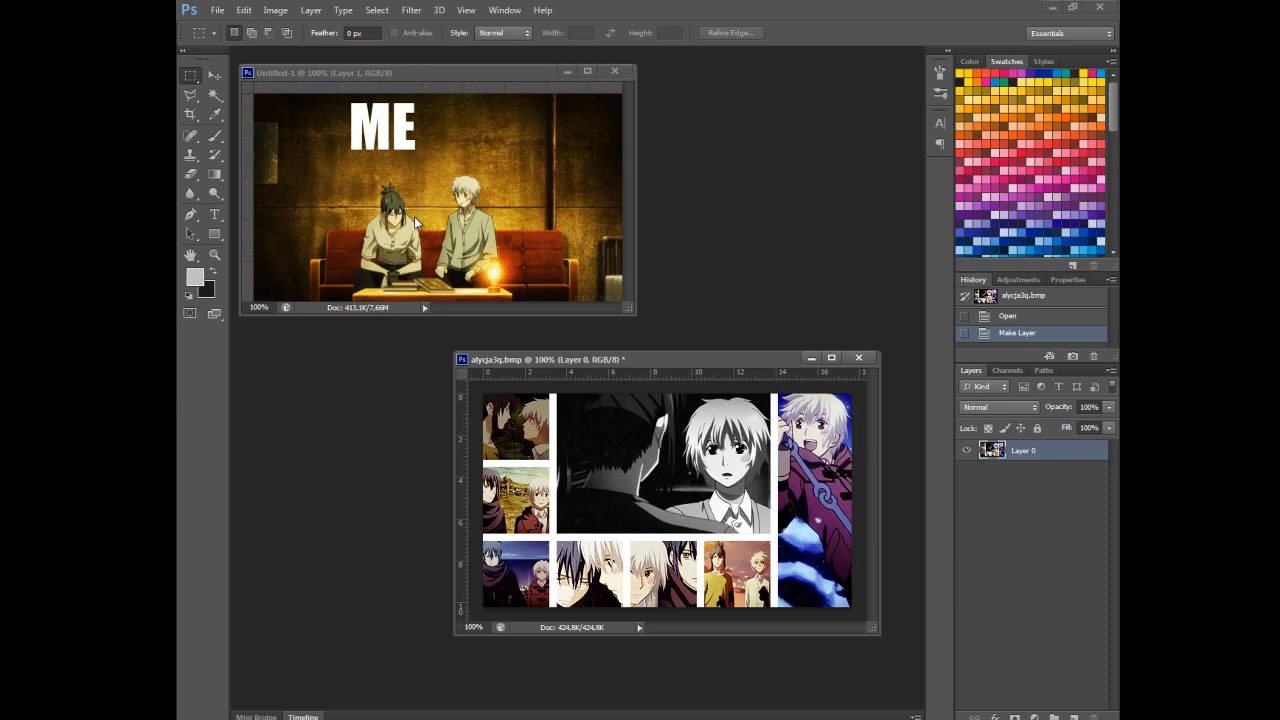
click(493, 12)
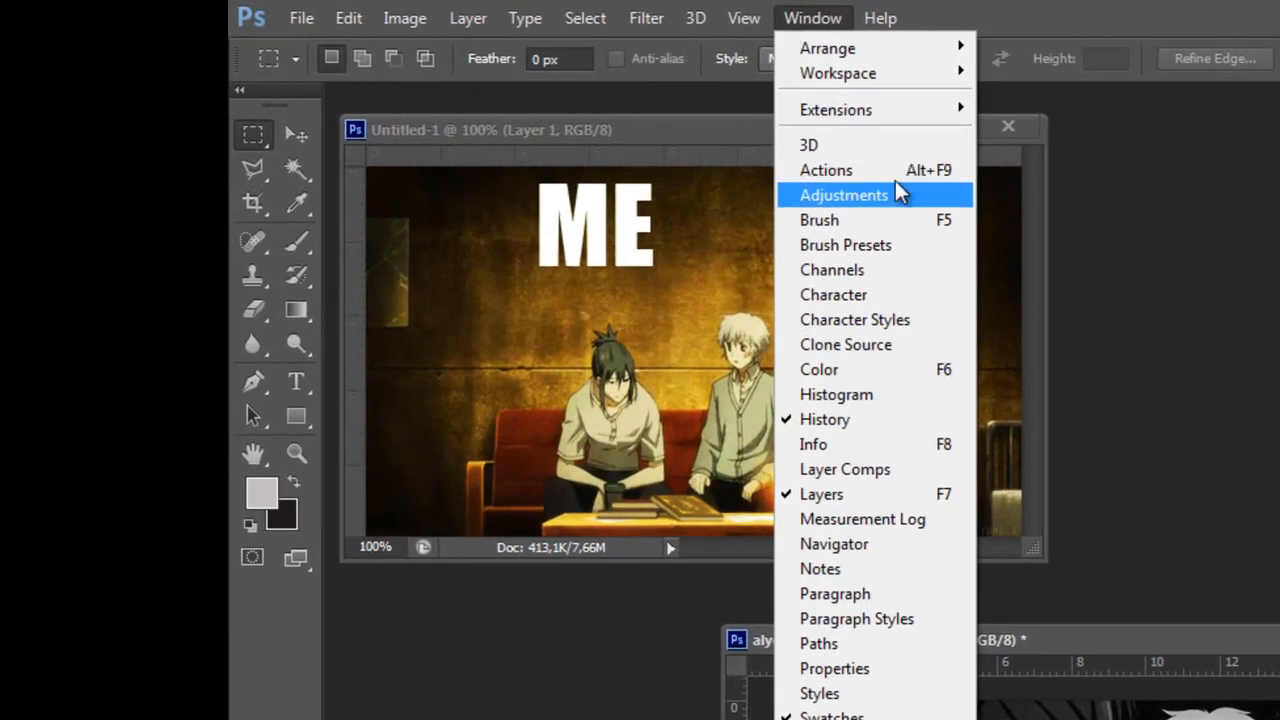
click(830, 18)
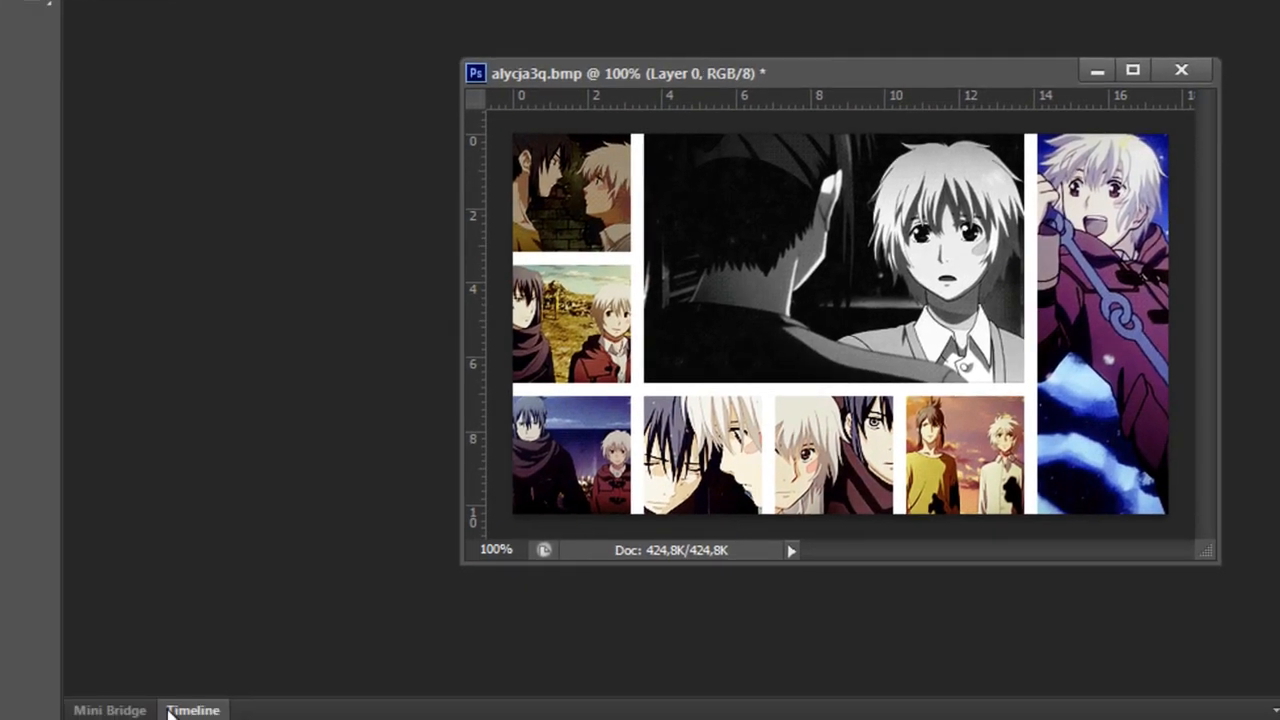
click(190, 710)
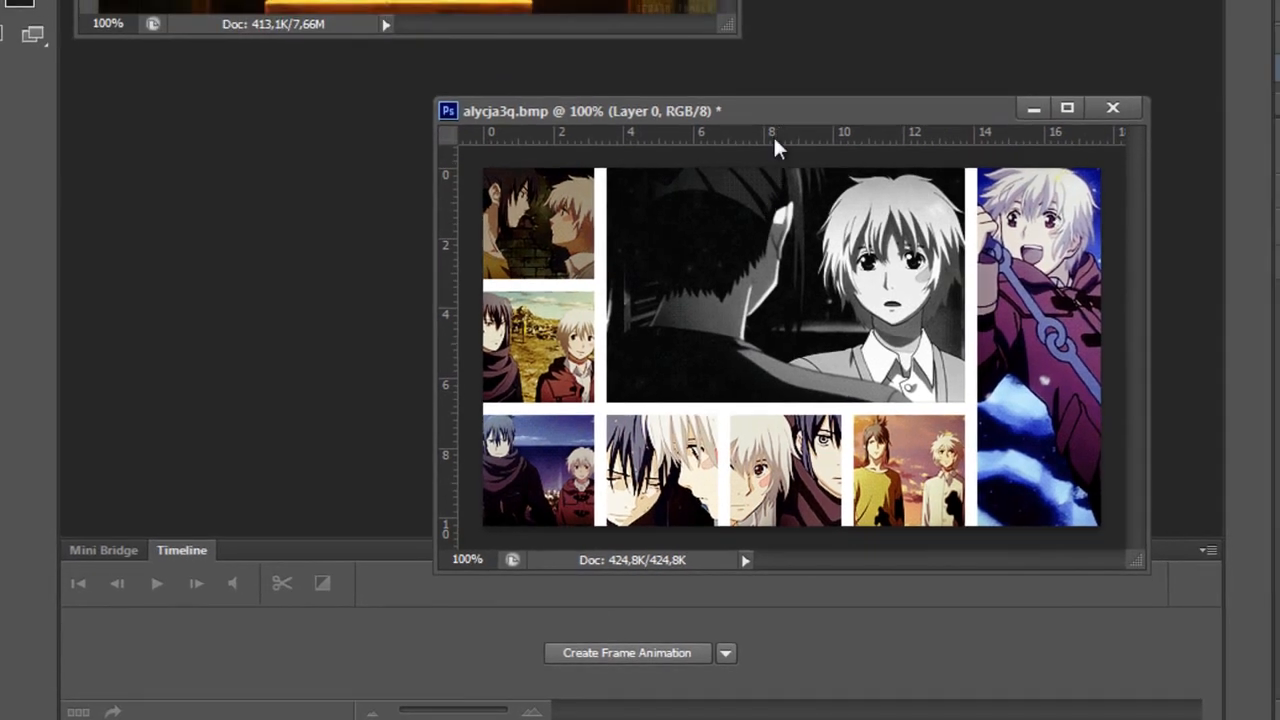
drag(829, 67, 797, 73)
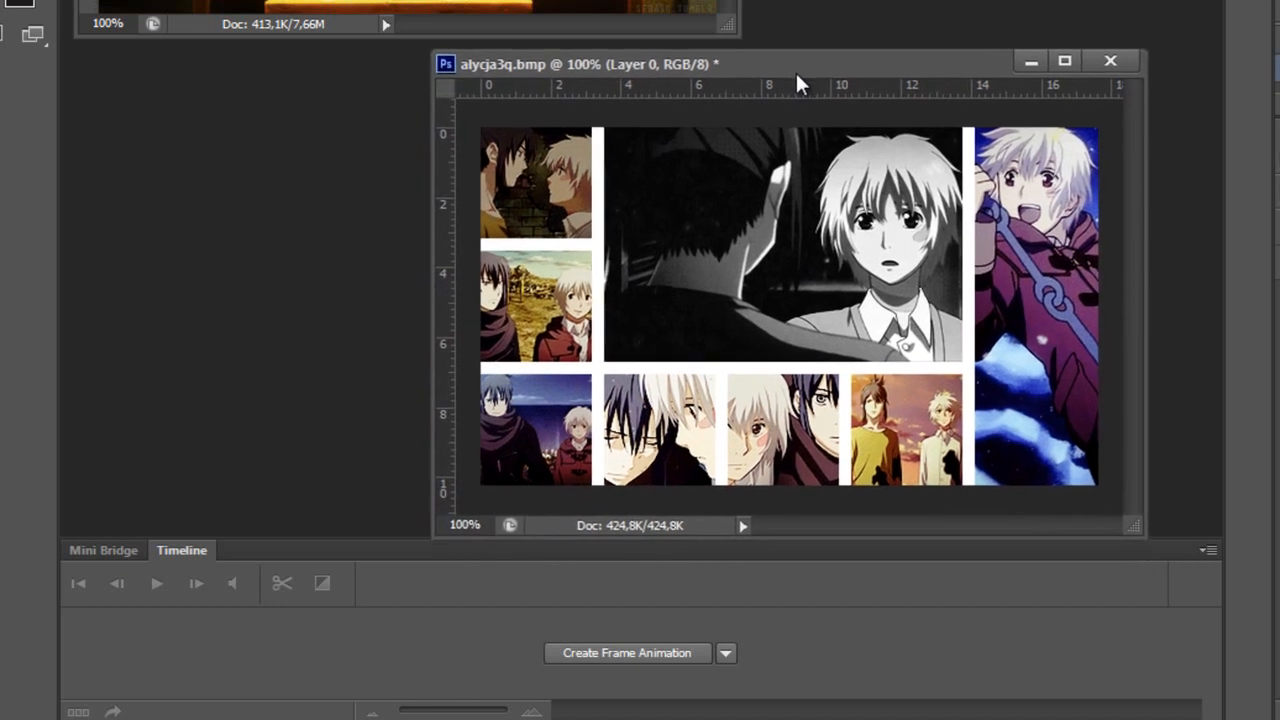
Create a frame animation for alycja3q.bmp
click(736, 655)
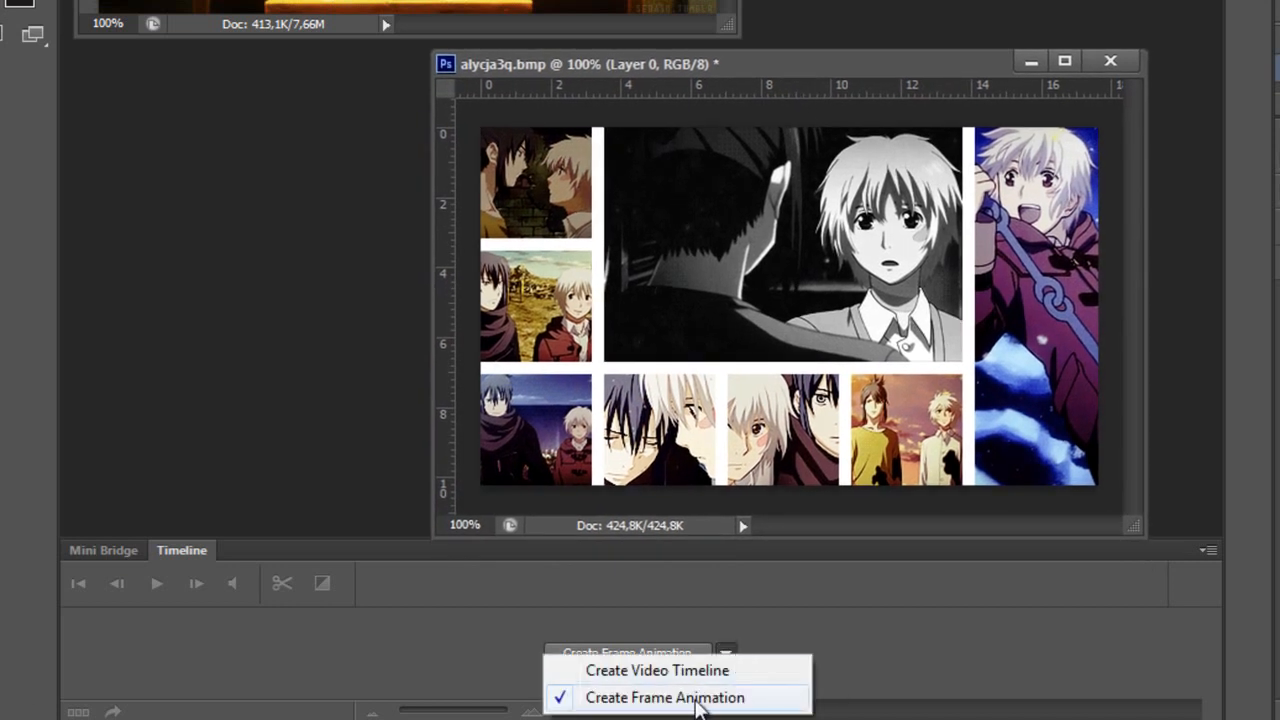
click(794, 641)
click(653, 652)
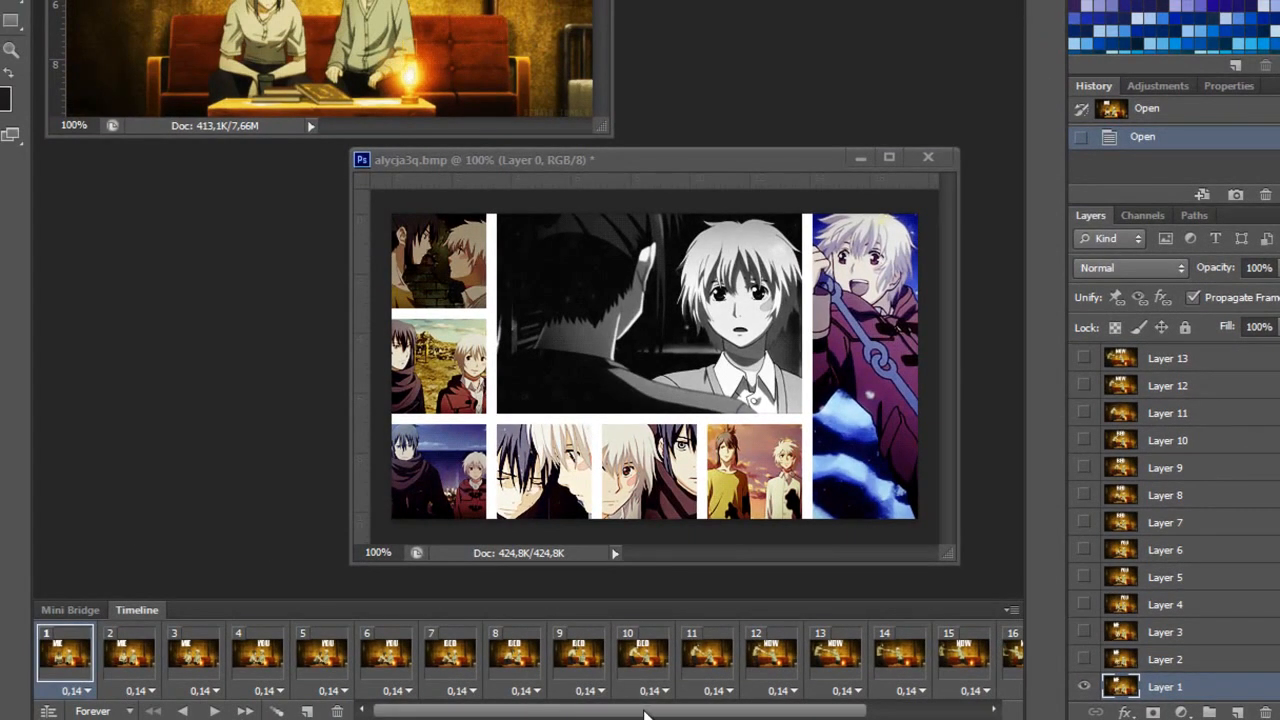
Select all animation frames of the imported GIF and copy them
mouse_move(644, 711)
mouse_down()
mouse_move(842, 712)
mouse_move(628, 703)
mouse_up()
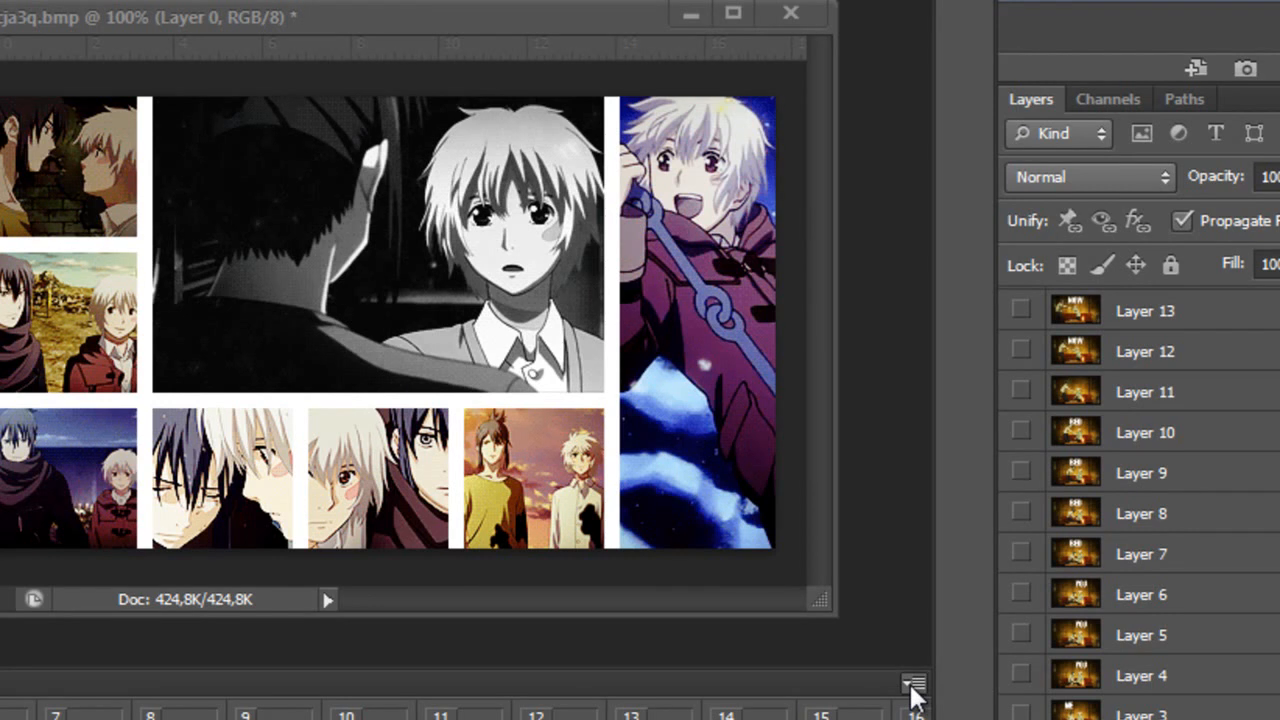
click(913, 686)
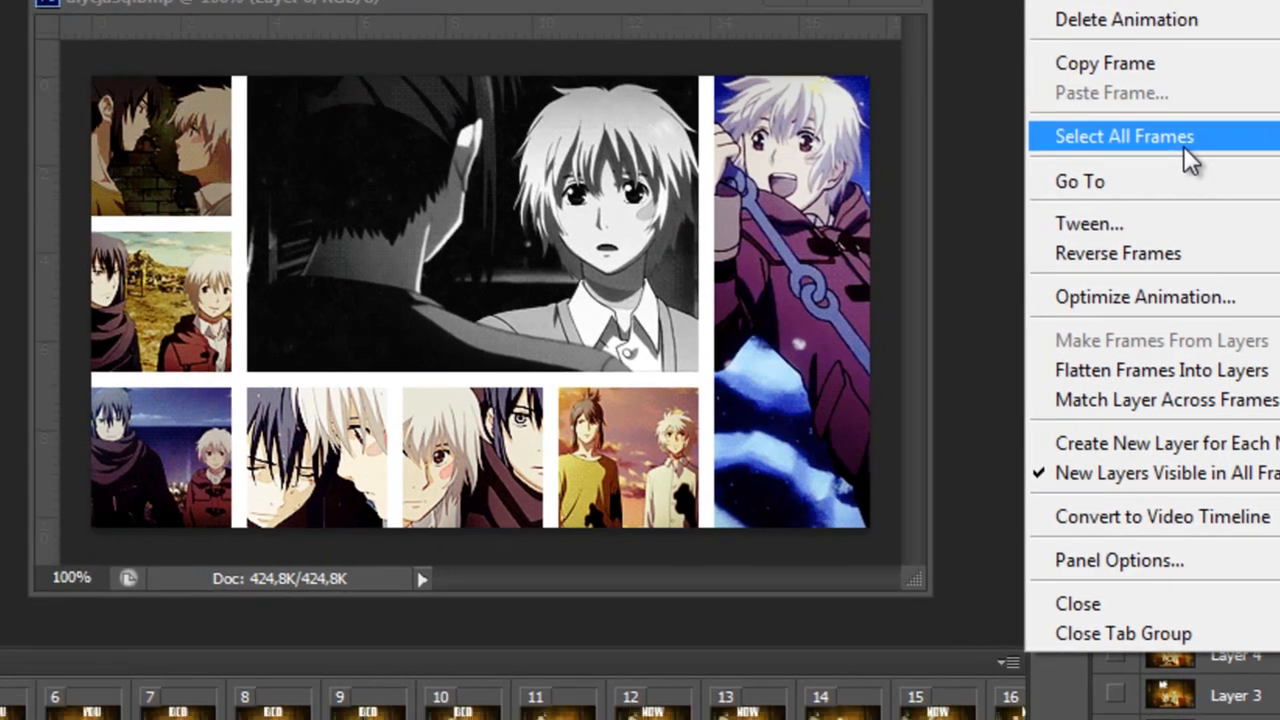
click(1090, 168)
drag(554, 716, 512, 716)
click(1134, 559)
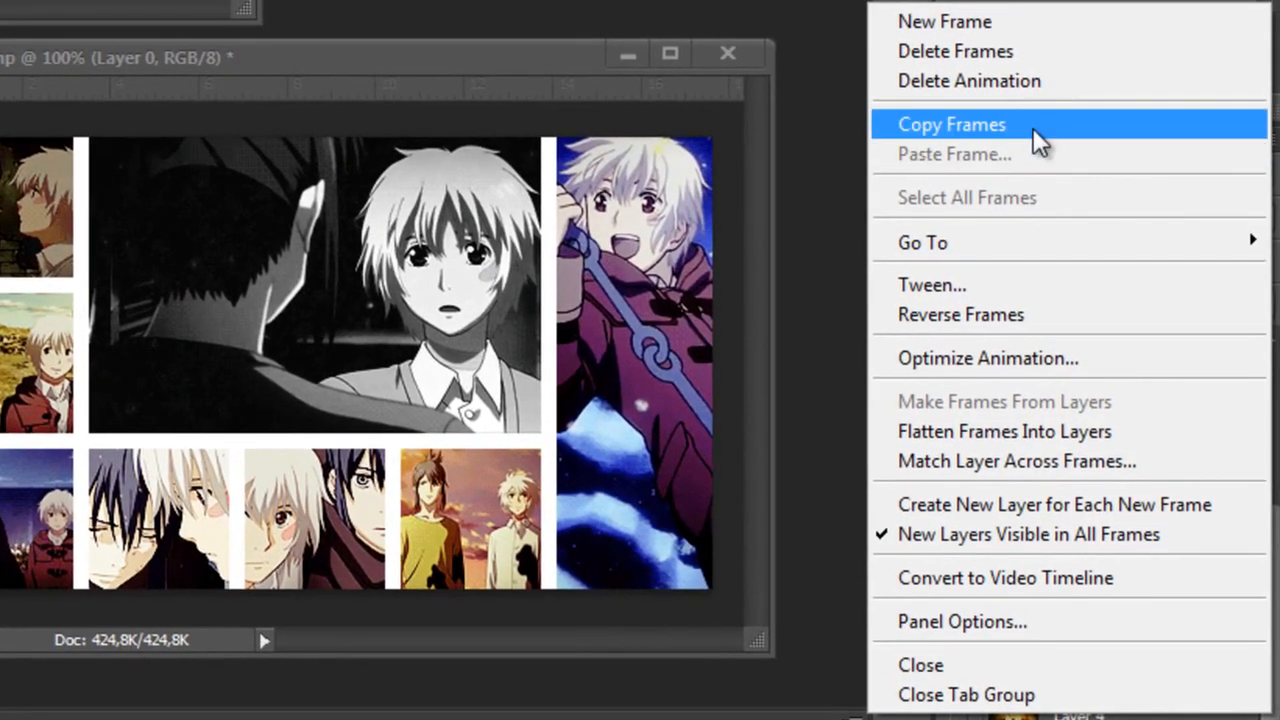
click(1038, 142)
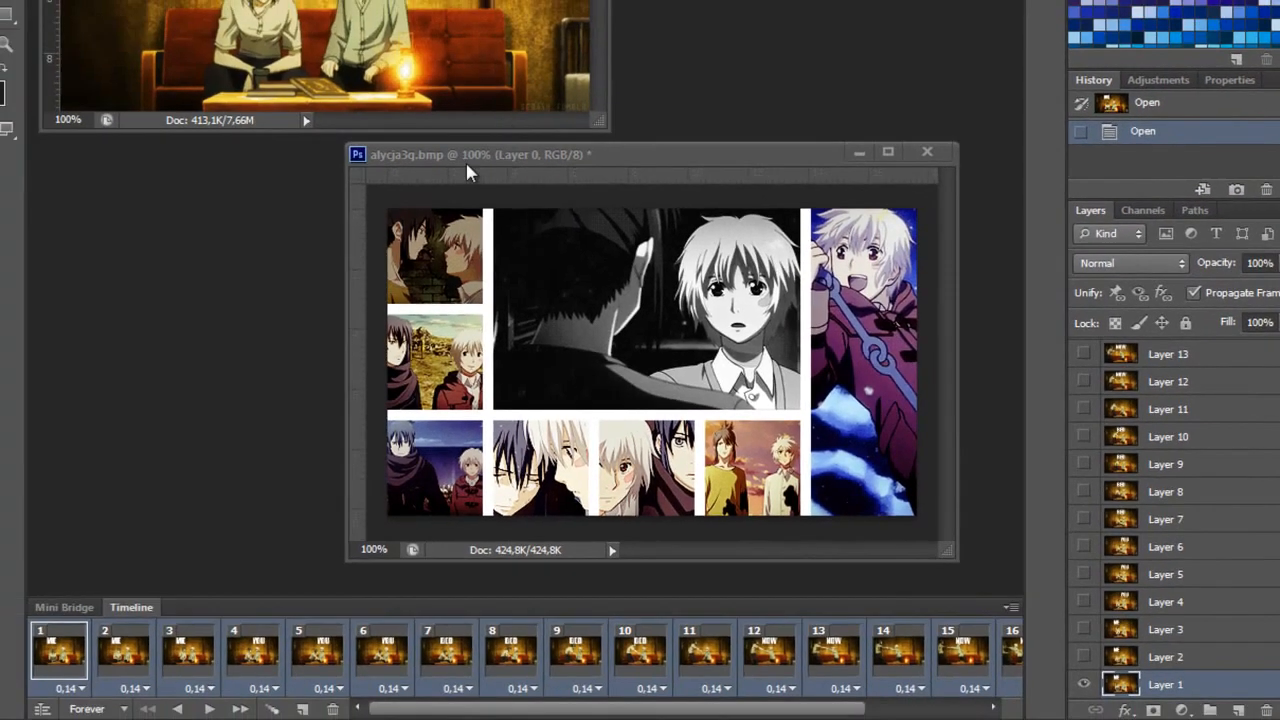
Paste the copied frames into the alycja3q.bmp animation after its first frame
click(49, 70)
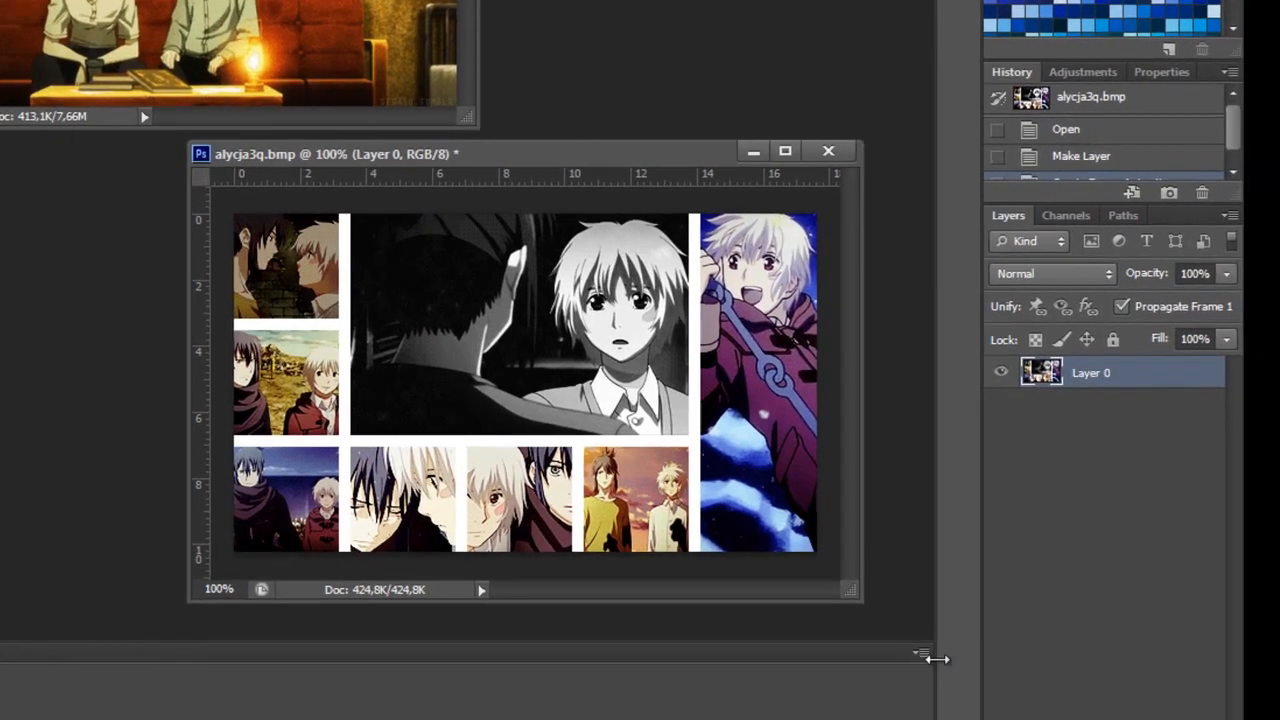
click(1007, 608)
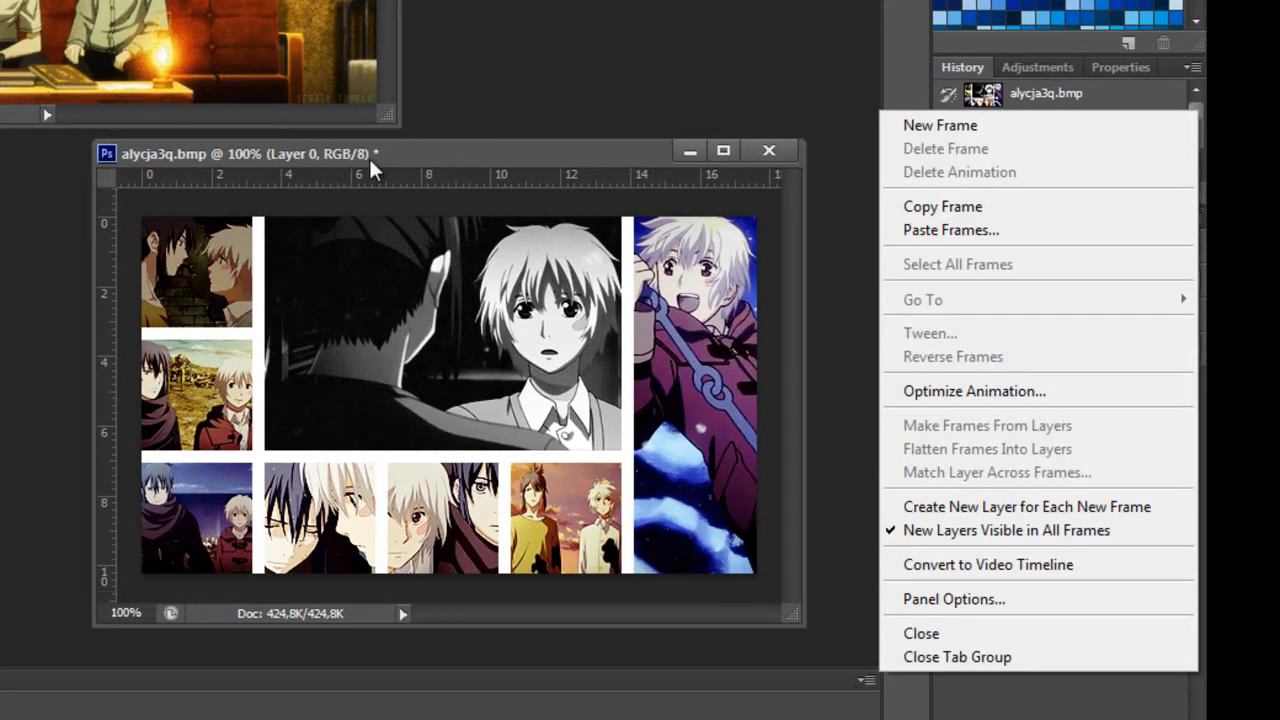
click(340, 162)
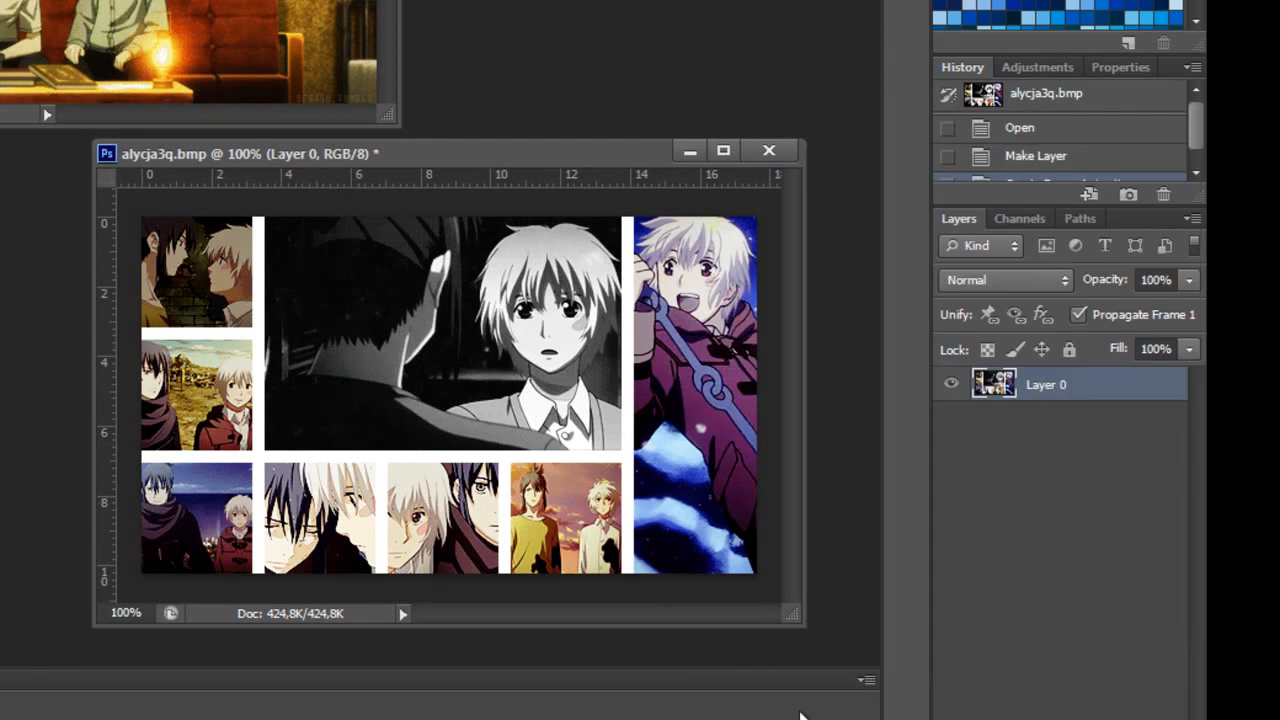
click(866, 680)
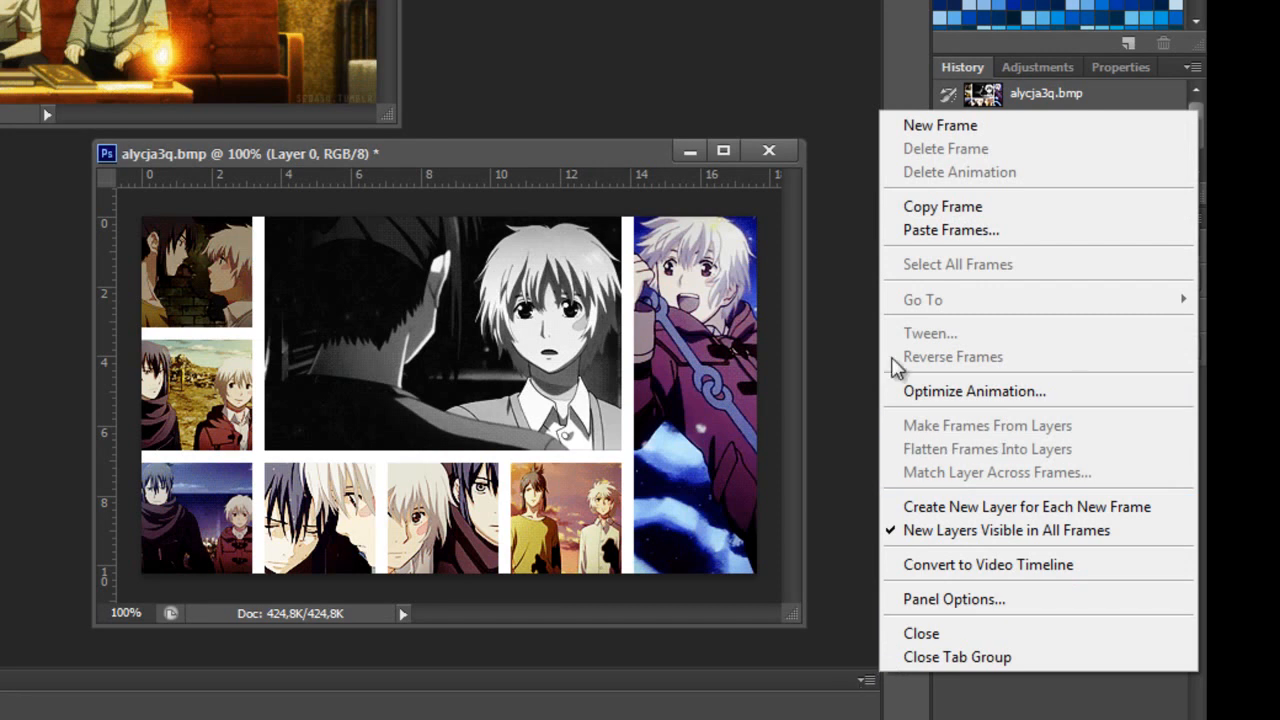
click(927, 238)
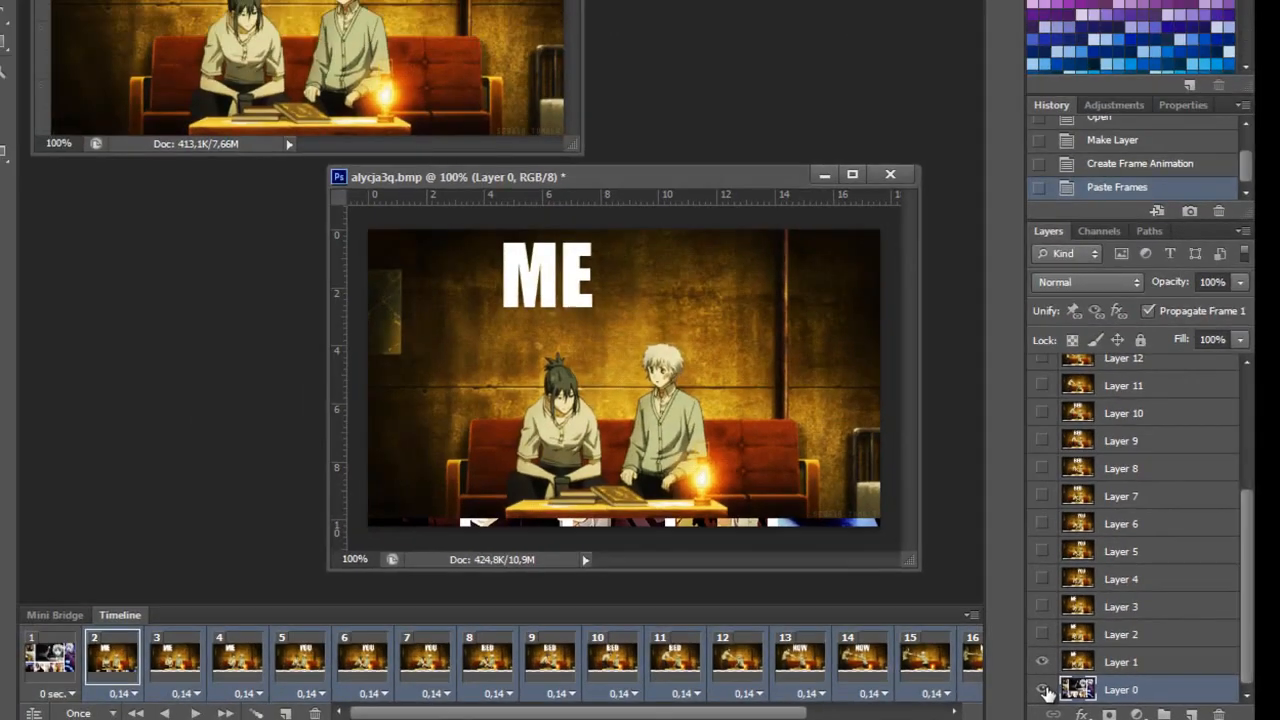
Toggle Layer 0's visibility in frame 2 and compare it with frames 3 and 4
click(1043, 689)
click(1043, 689)
click(173, 686)
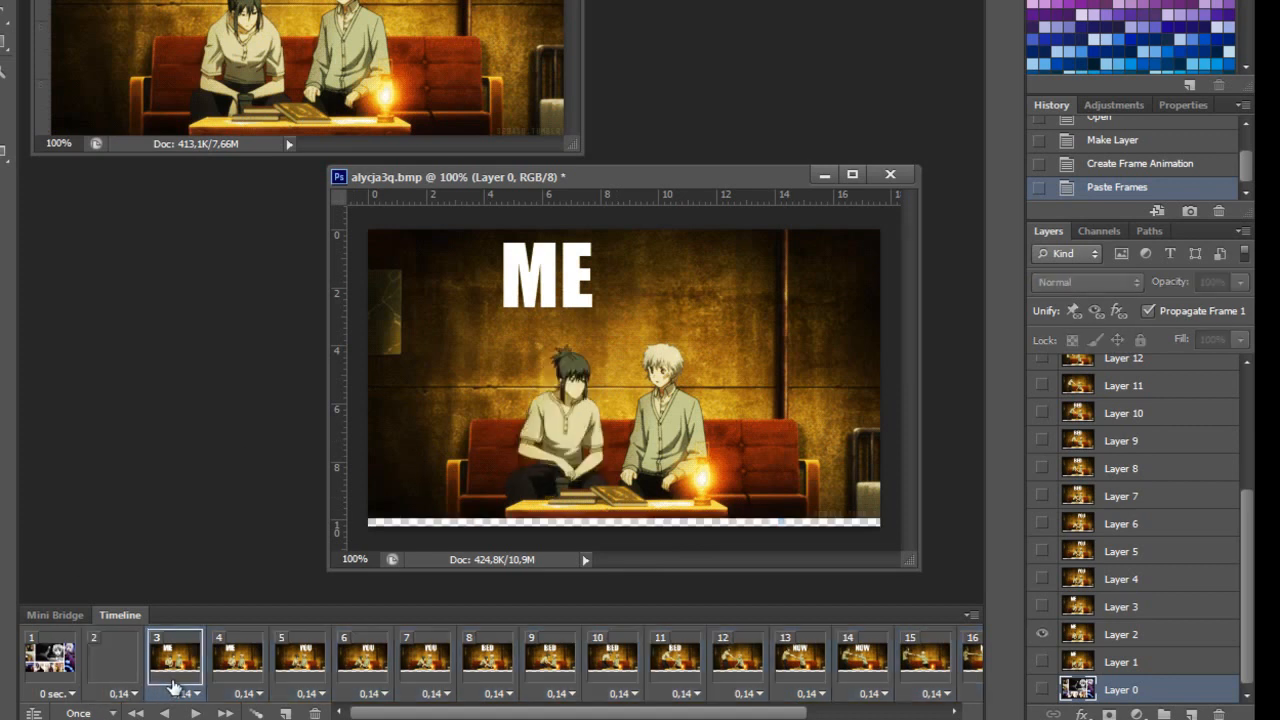
click(243, 692)
click(162, 678)
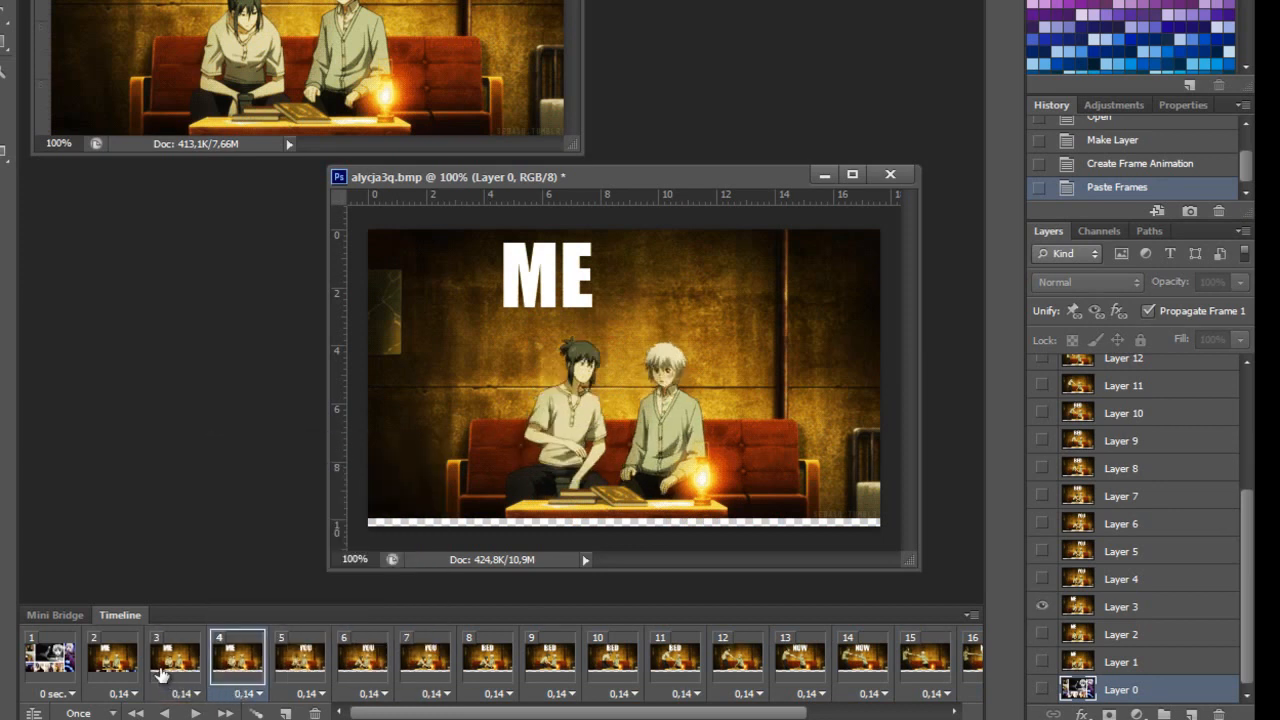
Make Layer 0 visible in animation frames 3, 4 and 5
click(152, 674)
click(115, 672)
click(155, 675)
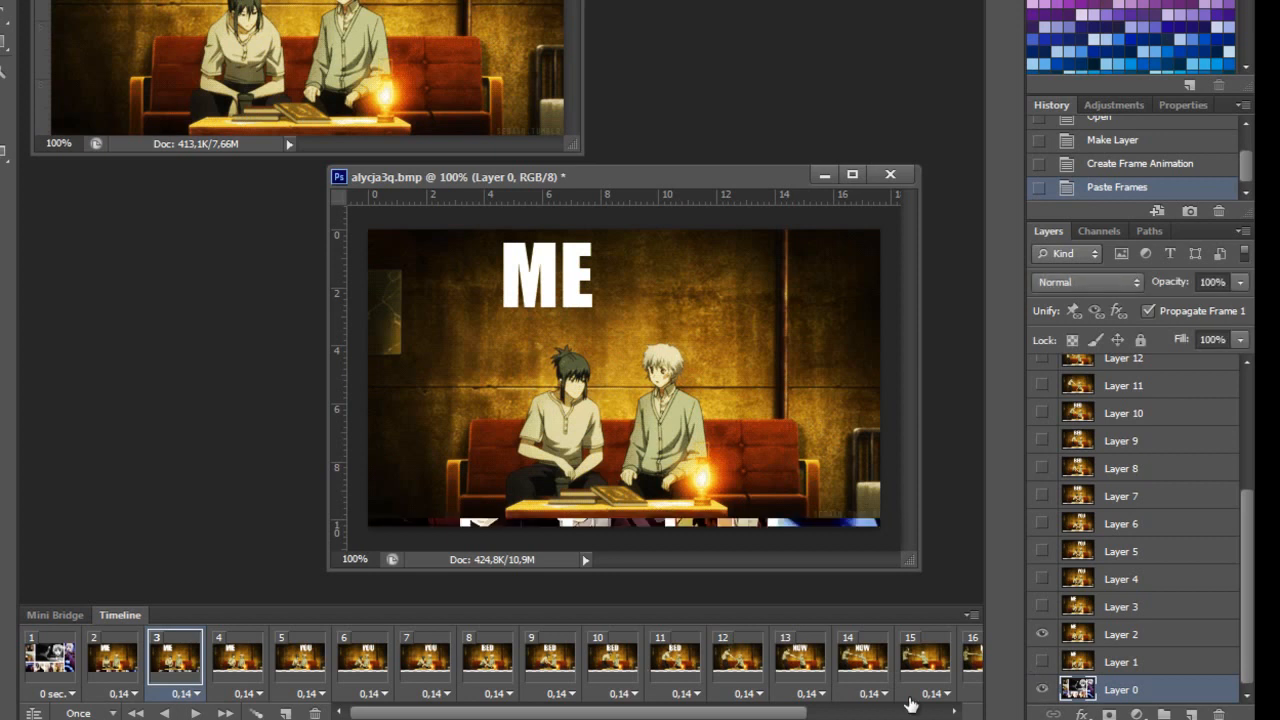
click(216, 648)
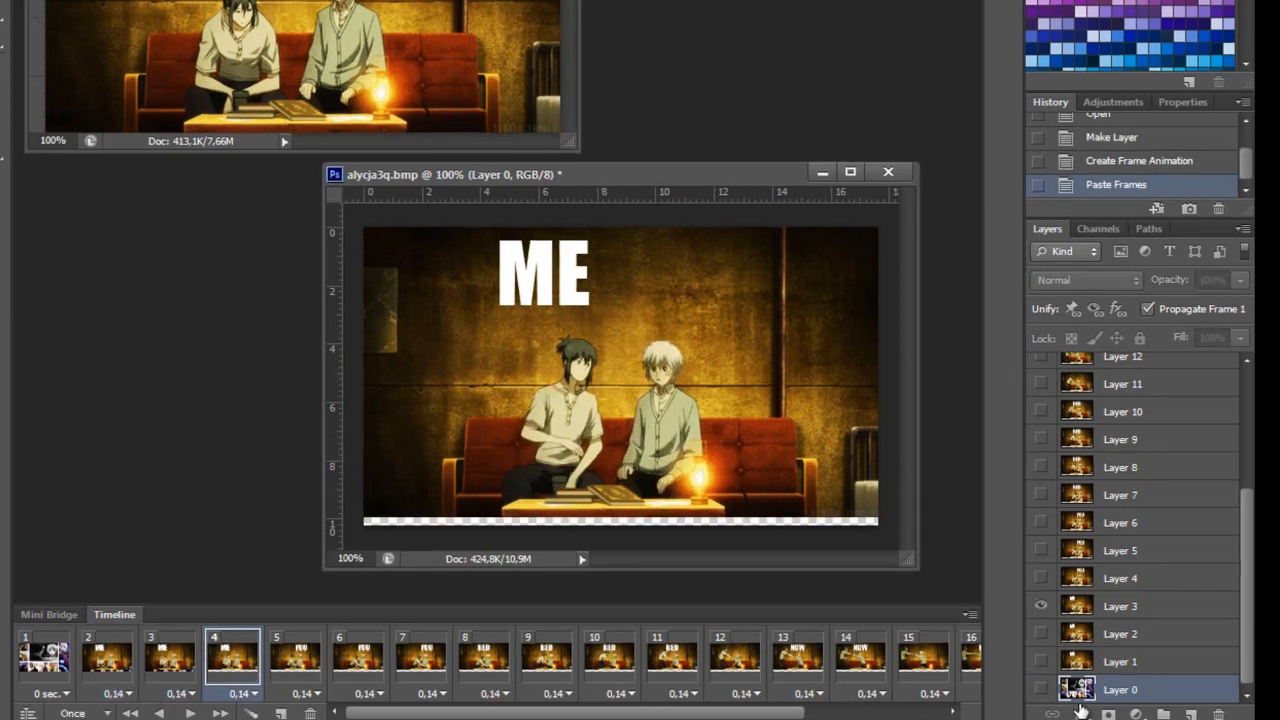
click(1041, 689)
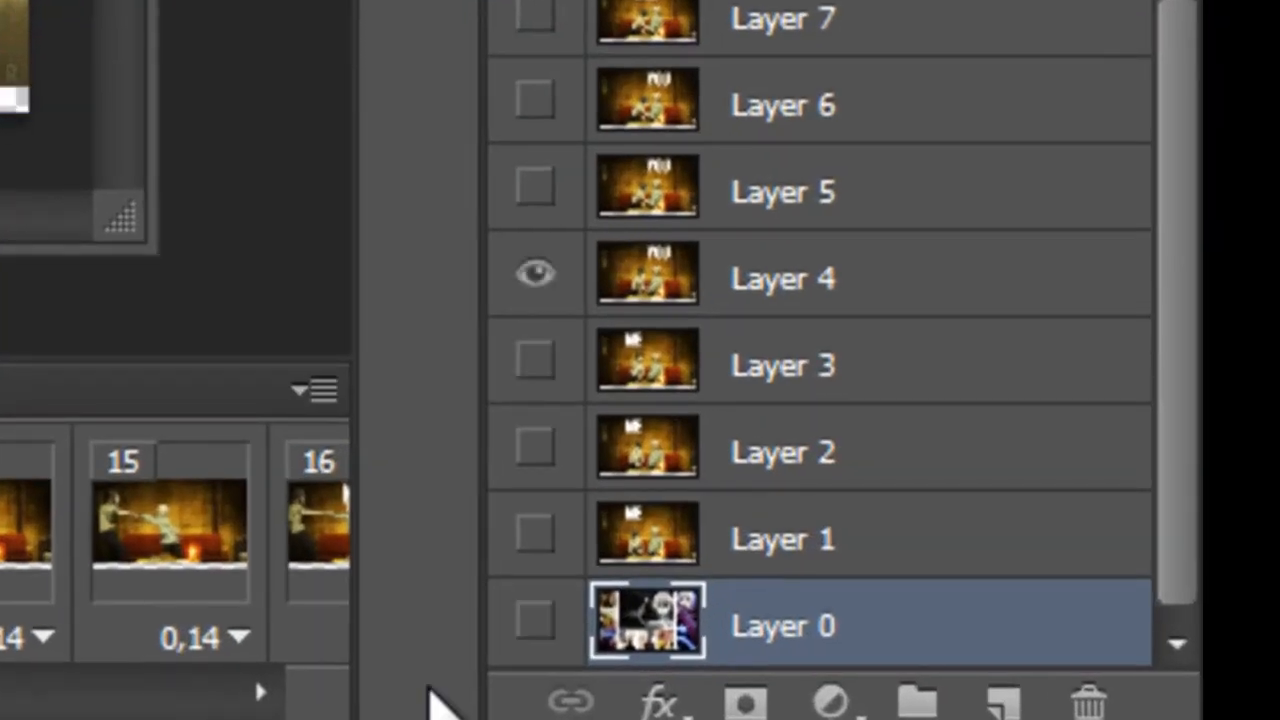
click(538, 620)
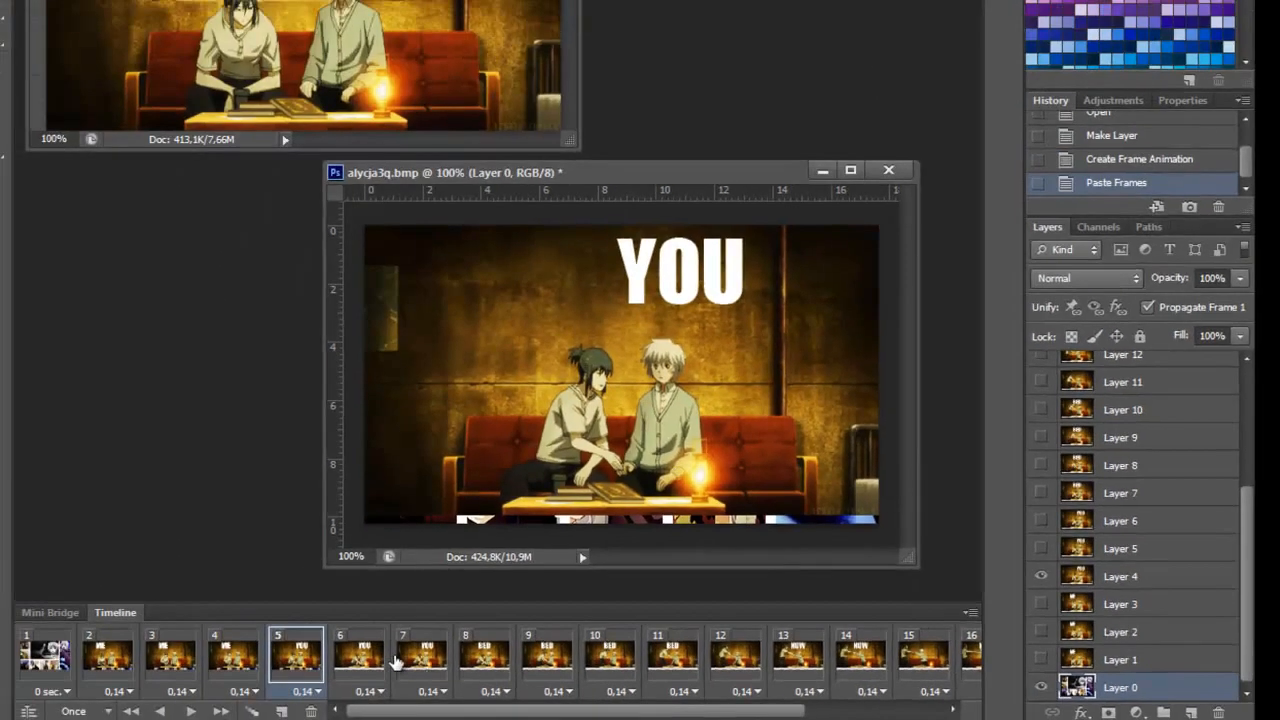
Make Layer 0 visible in animation frames 6, 7, 8 and 9
click(376, 659)
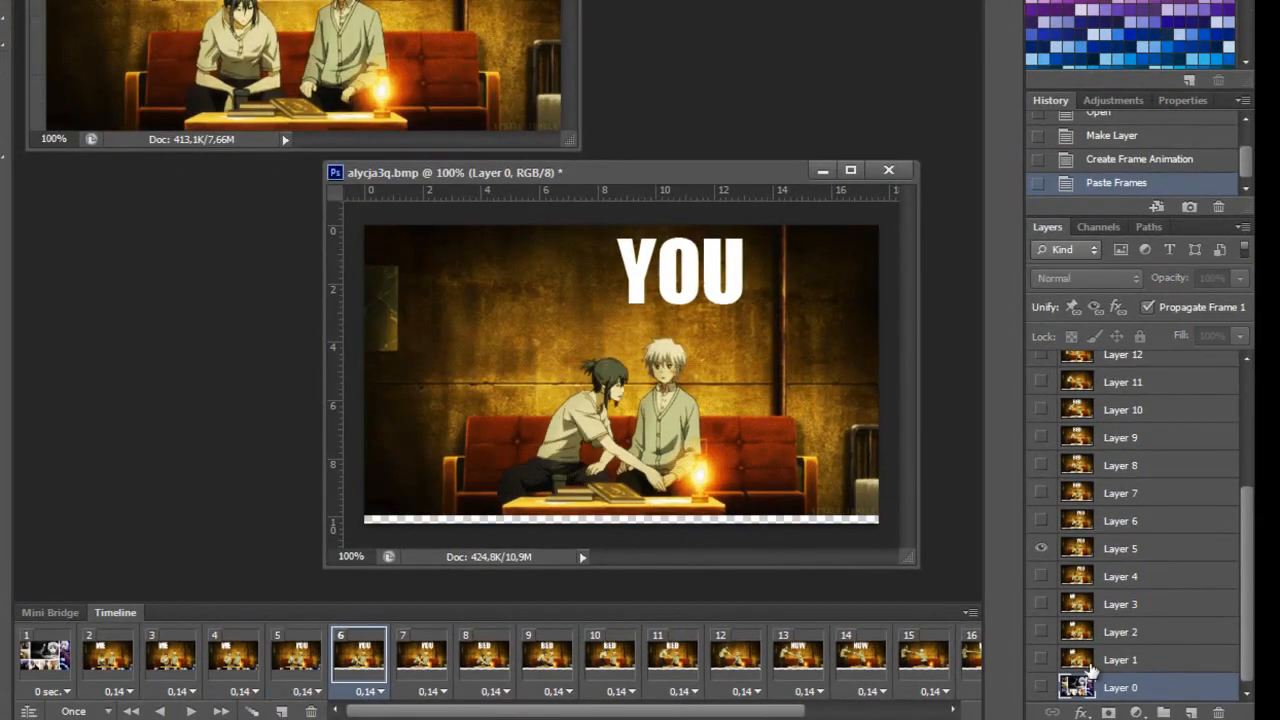
click(424, 655)
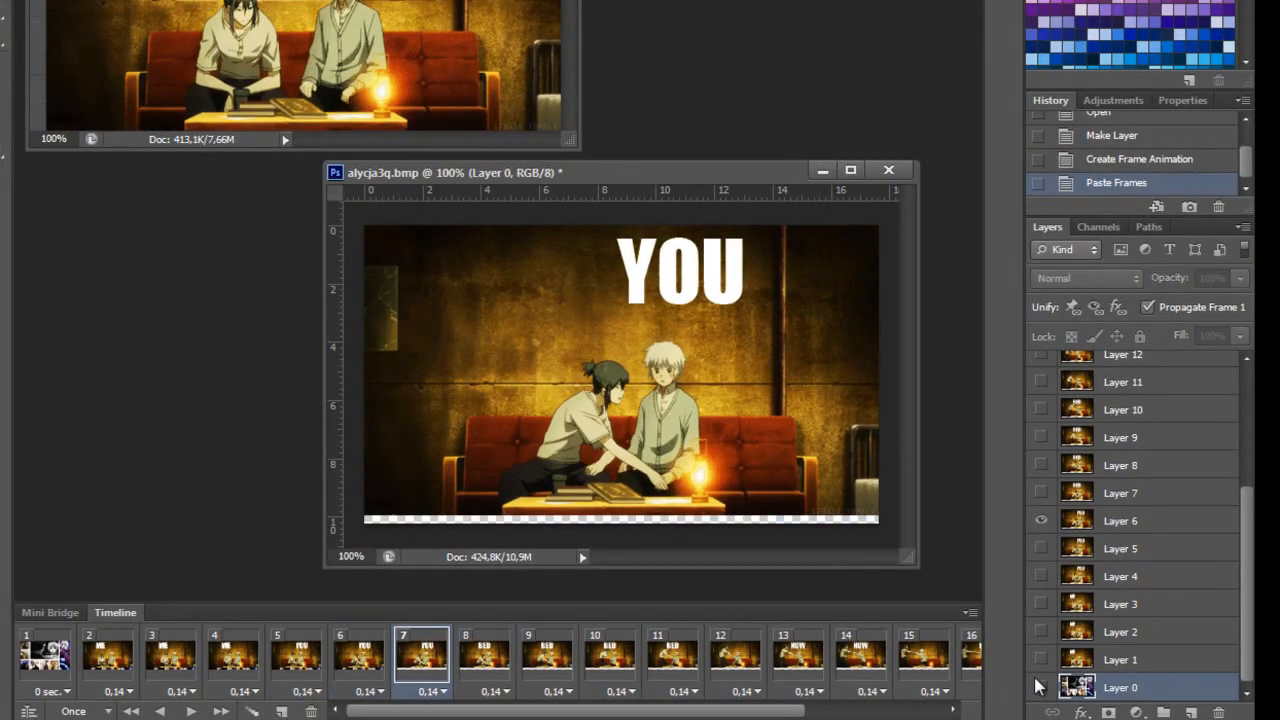
click(1041, 688)
click(470, 660)
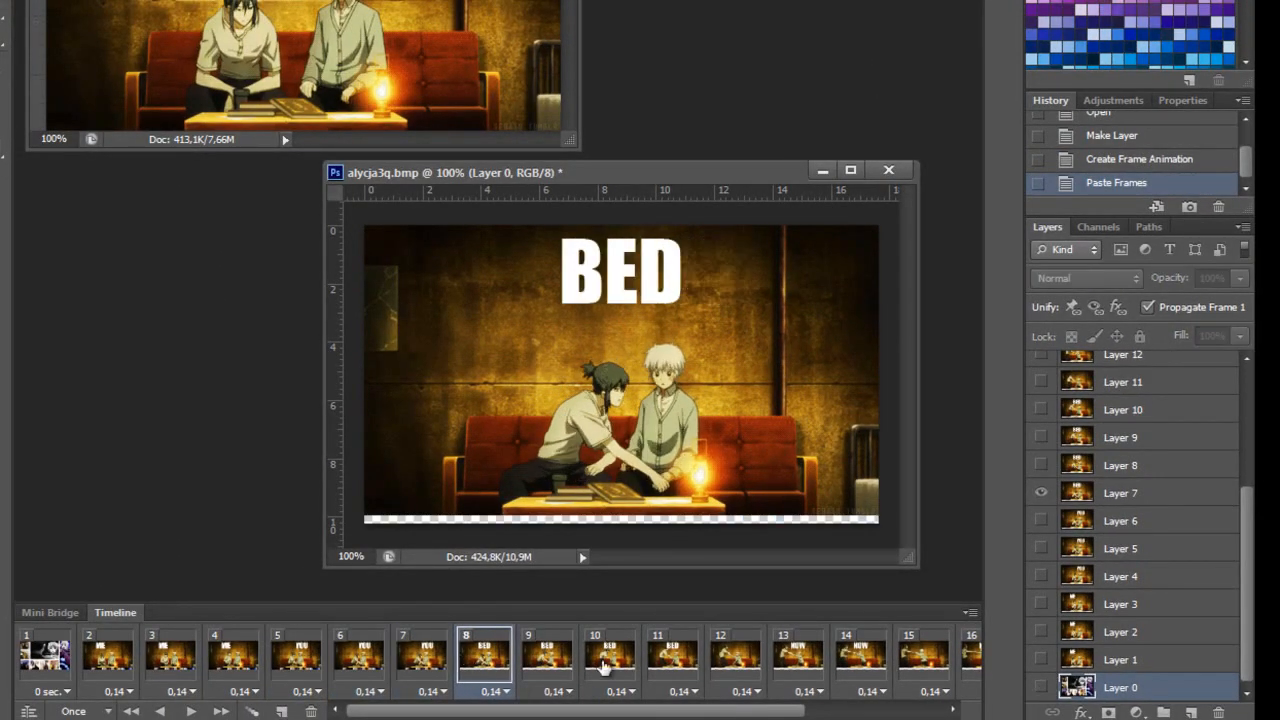
click(1041, 688)
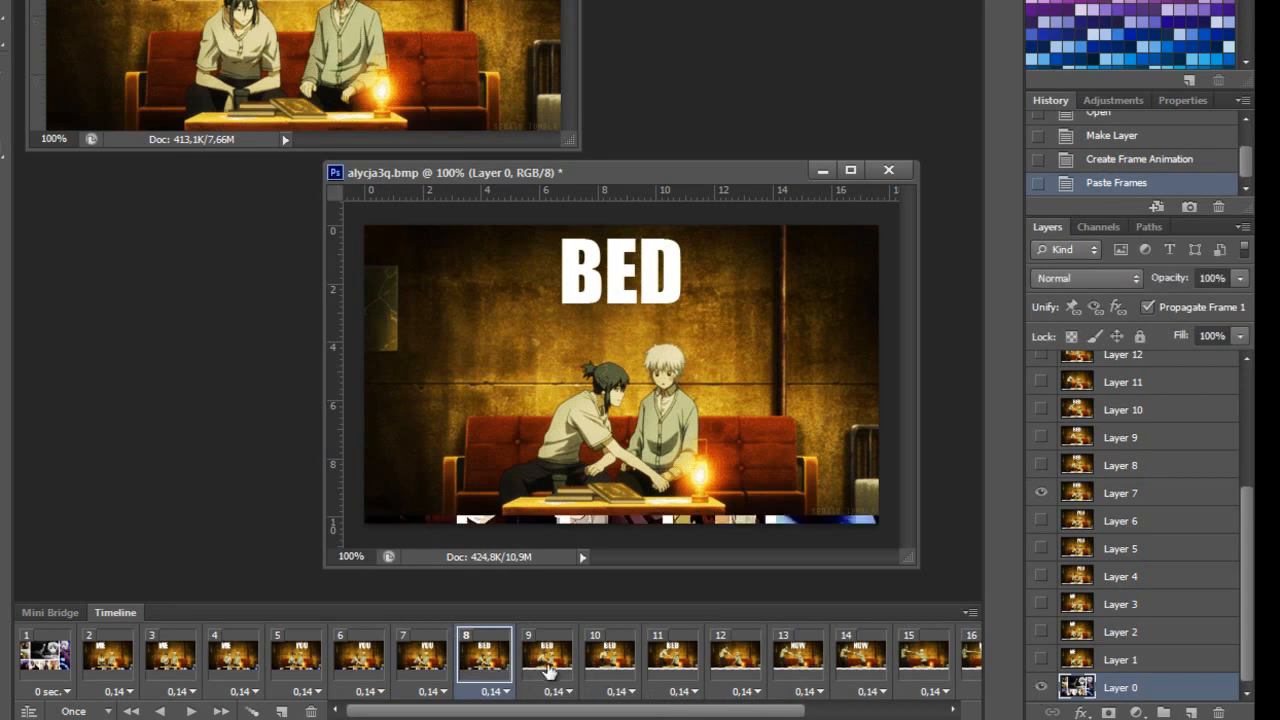
click(550, 672)
click(1041, 688)
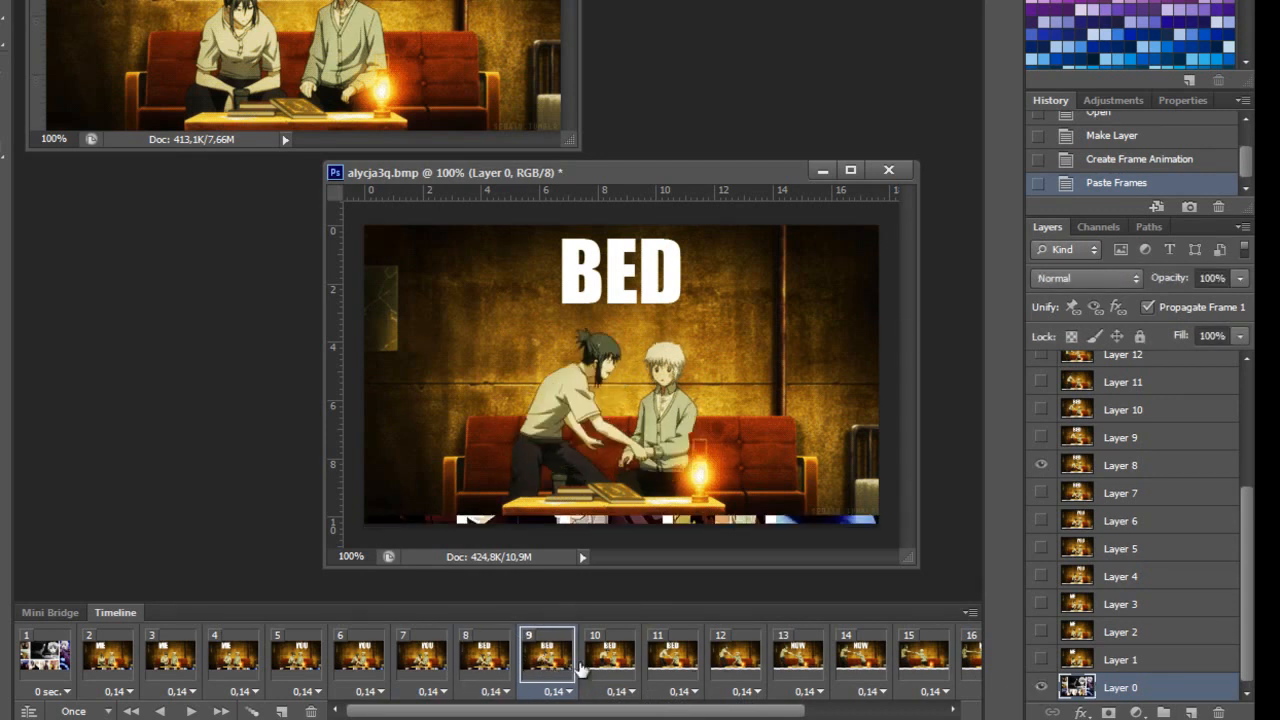
Make Layer 0 visible in animation frames 10, 11 and 12
click(602, 676)
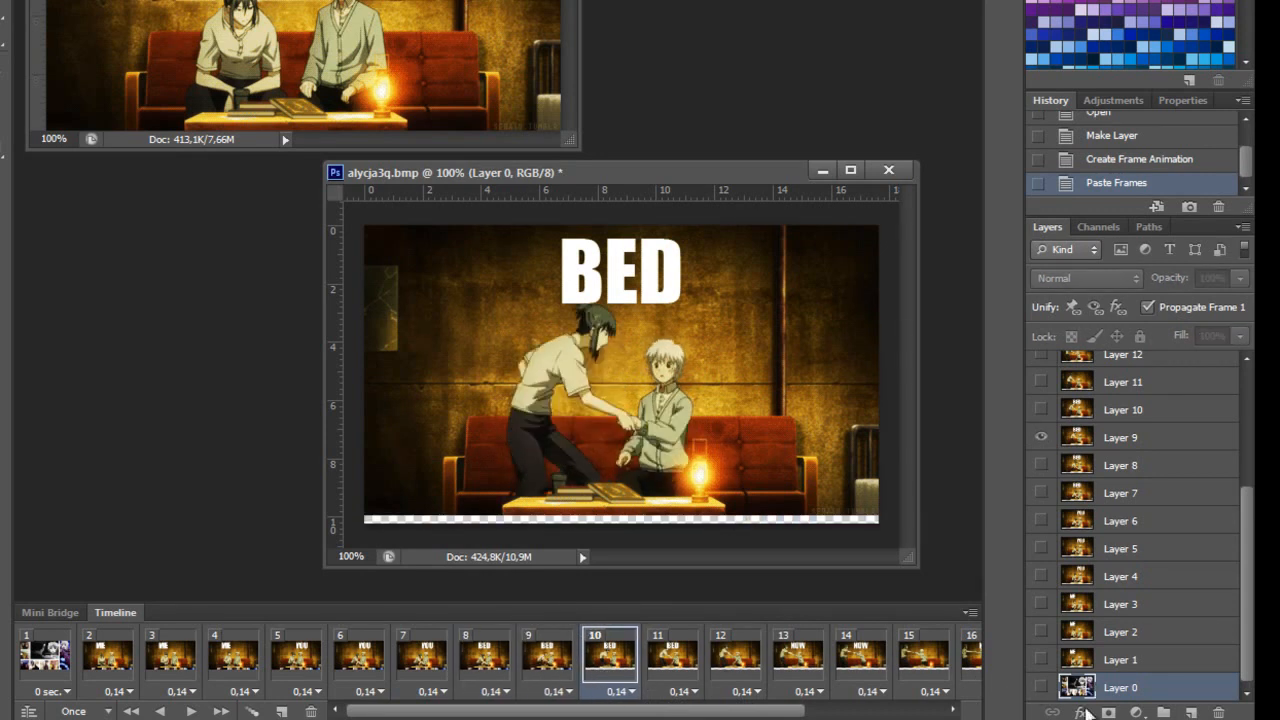
click(1041, 688)
click(652, 660)
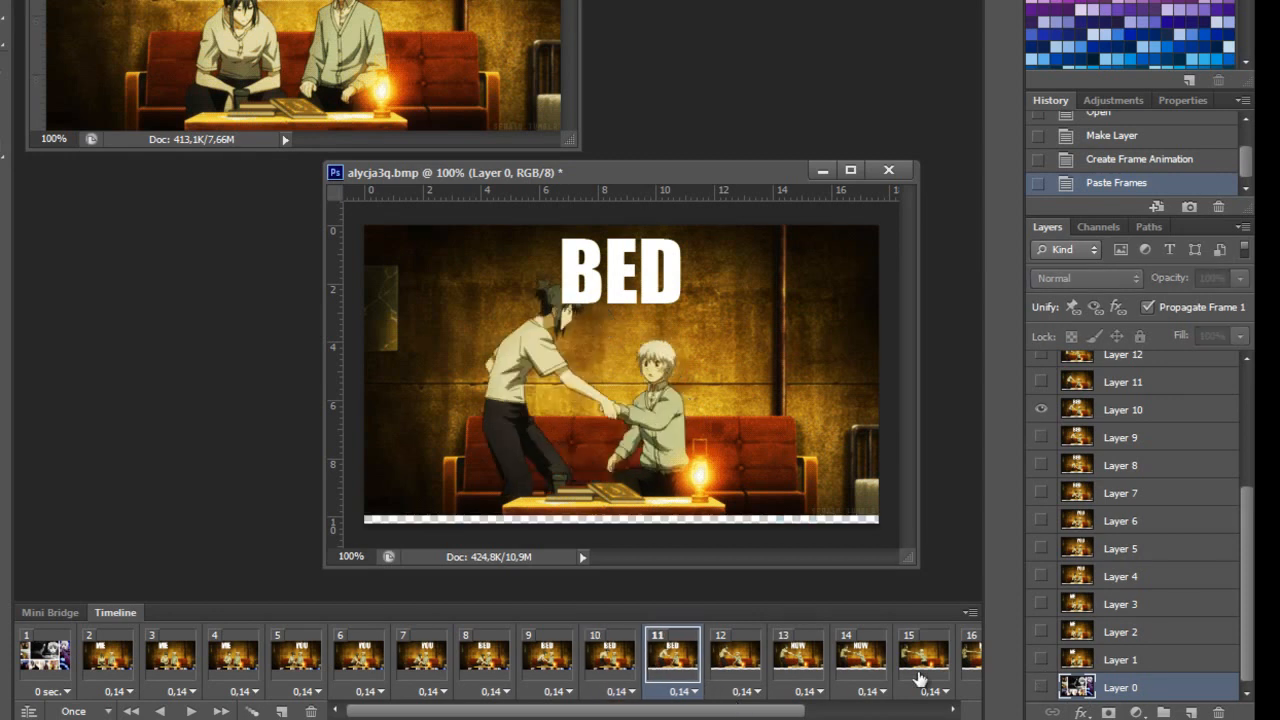
click(1041, 688)
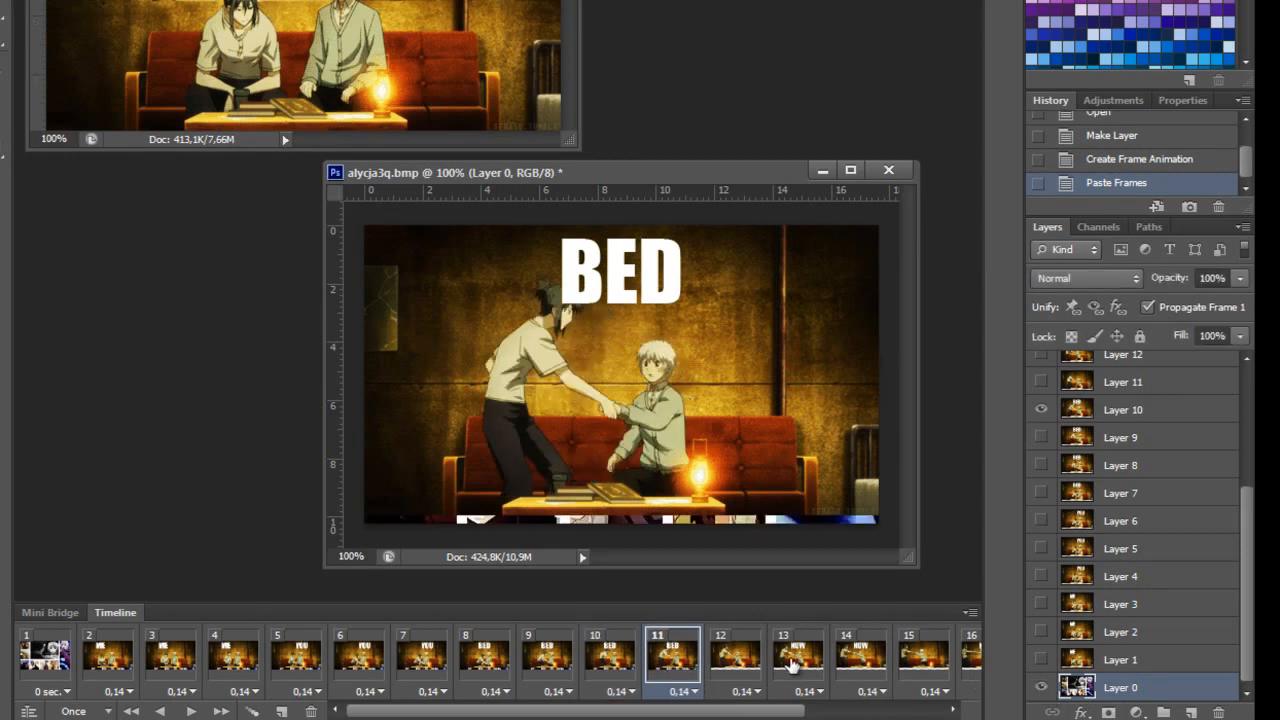
click(742, 660)
drag(763, 716, 892, 716)
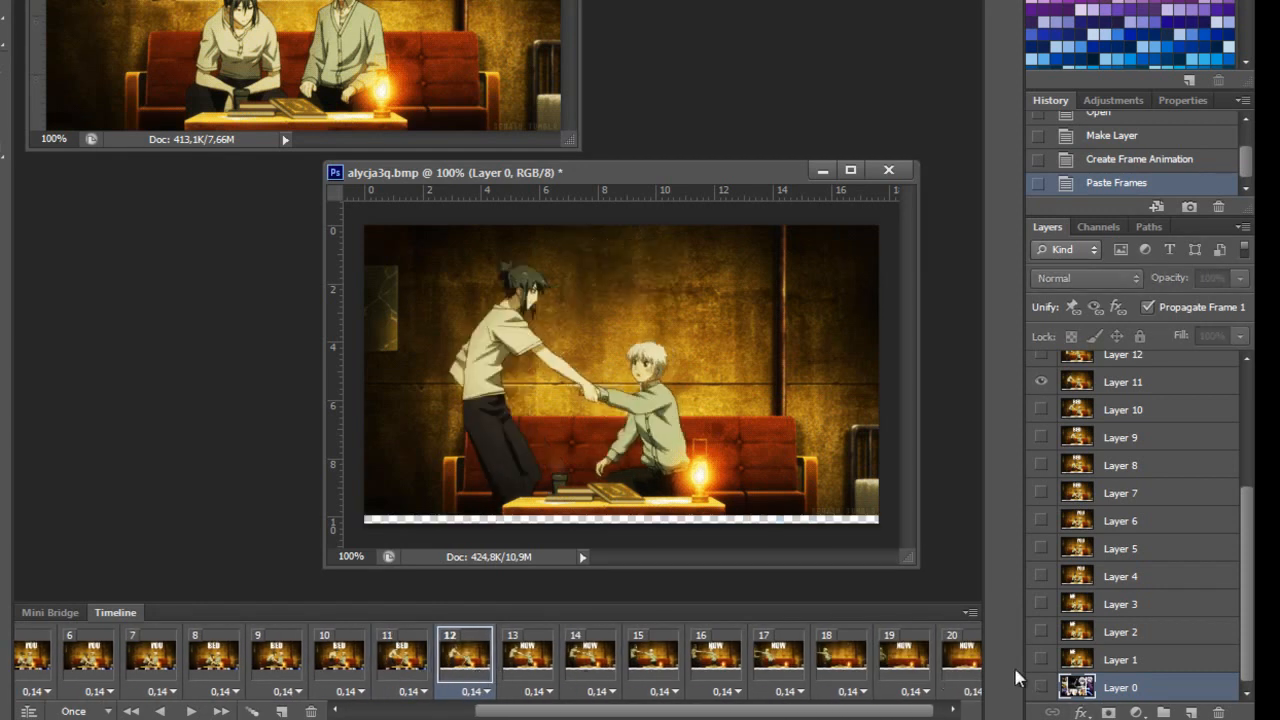
Make Layer 0 visible in animation frames 13, 14 and 15
click(530, 660)
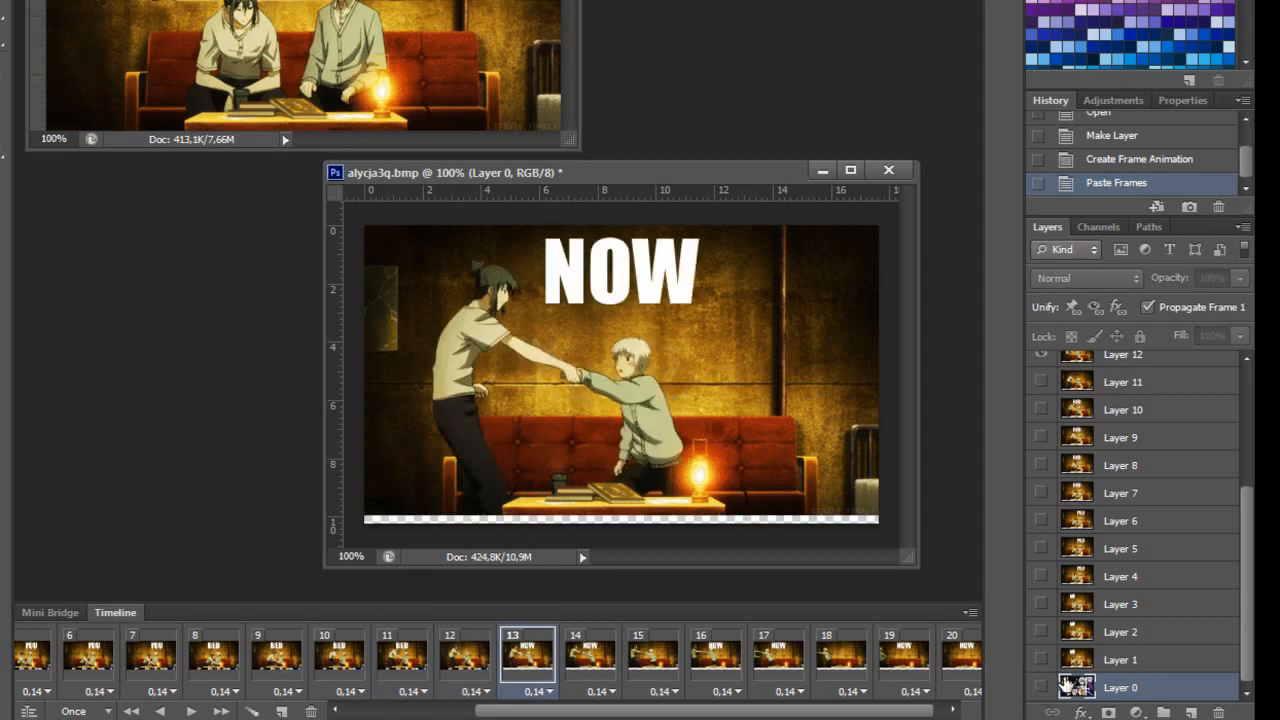
click(608, 664)
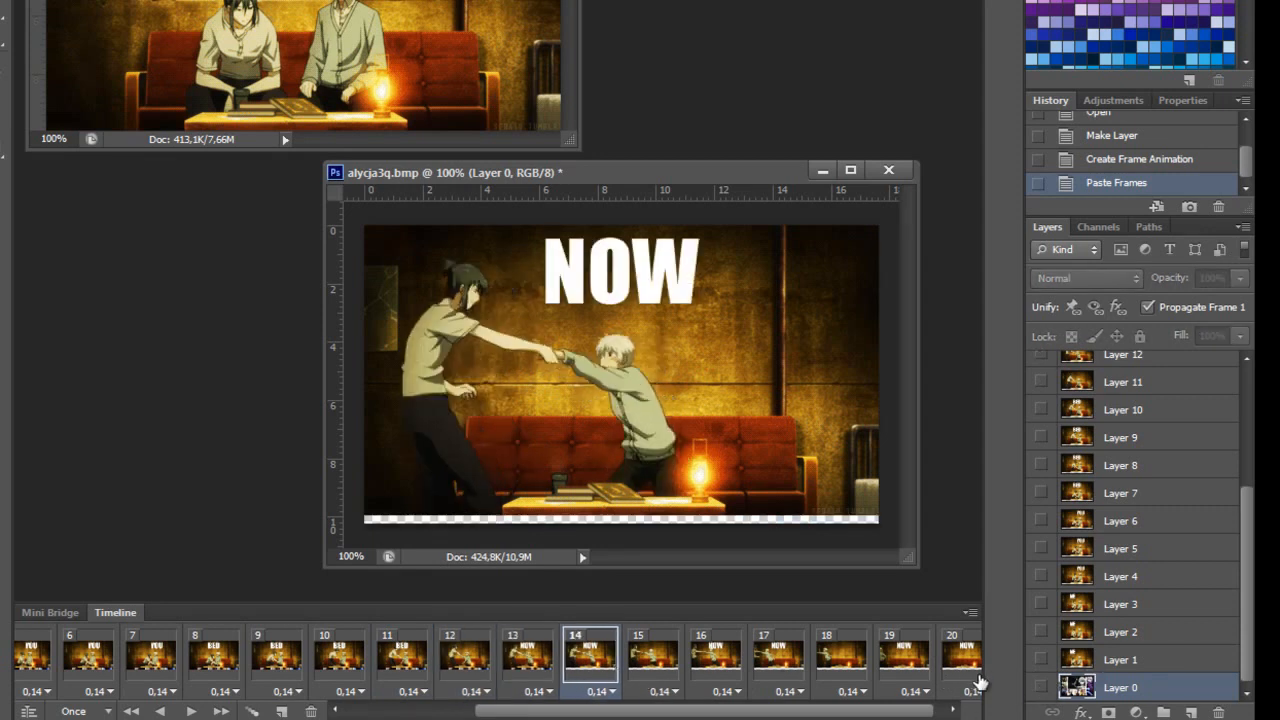
click(1041, 687)
click(655, 658)
click(1041, 687)
click(952, 709)
Make Layer 0 visible in animation frames 16, 17 and 18
click(705, 670)
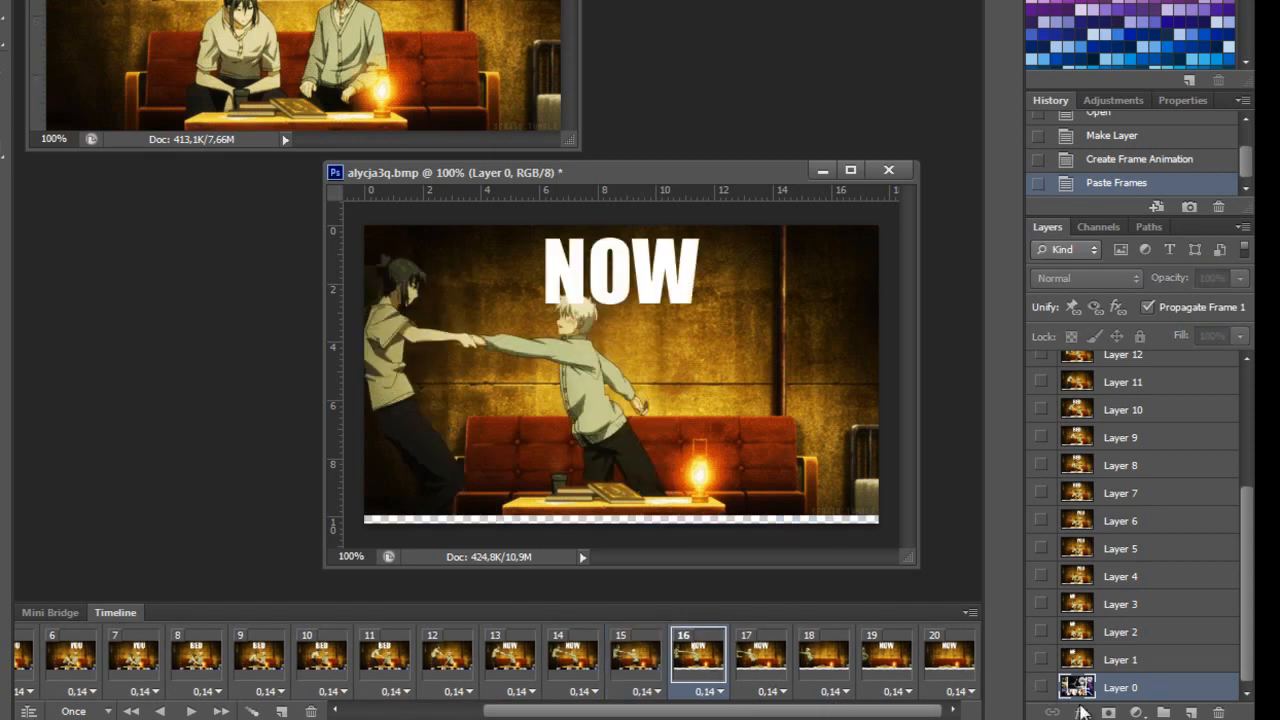
click(758, 675)
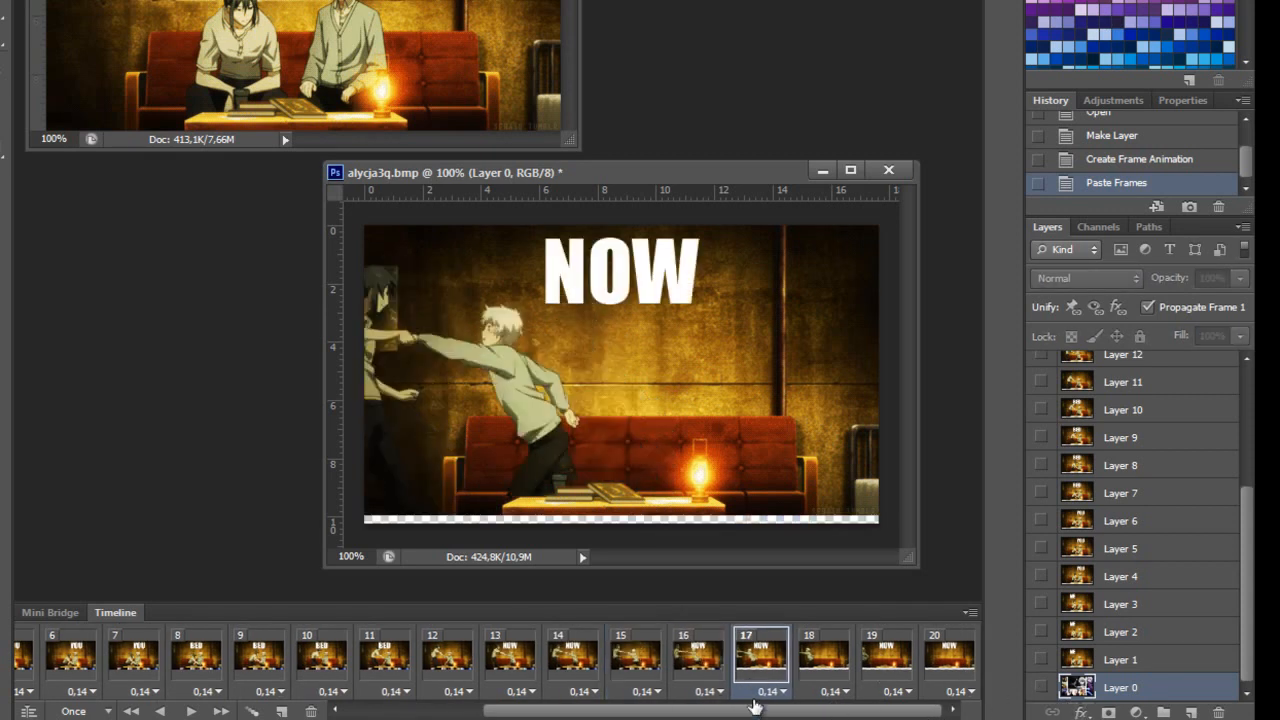
click(855, 680)
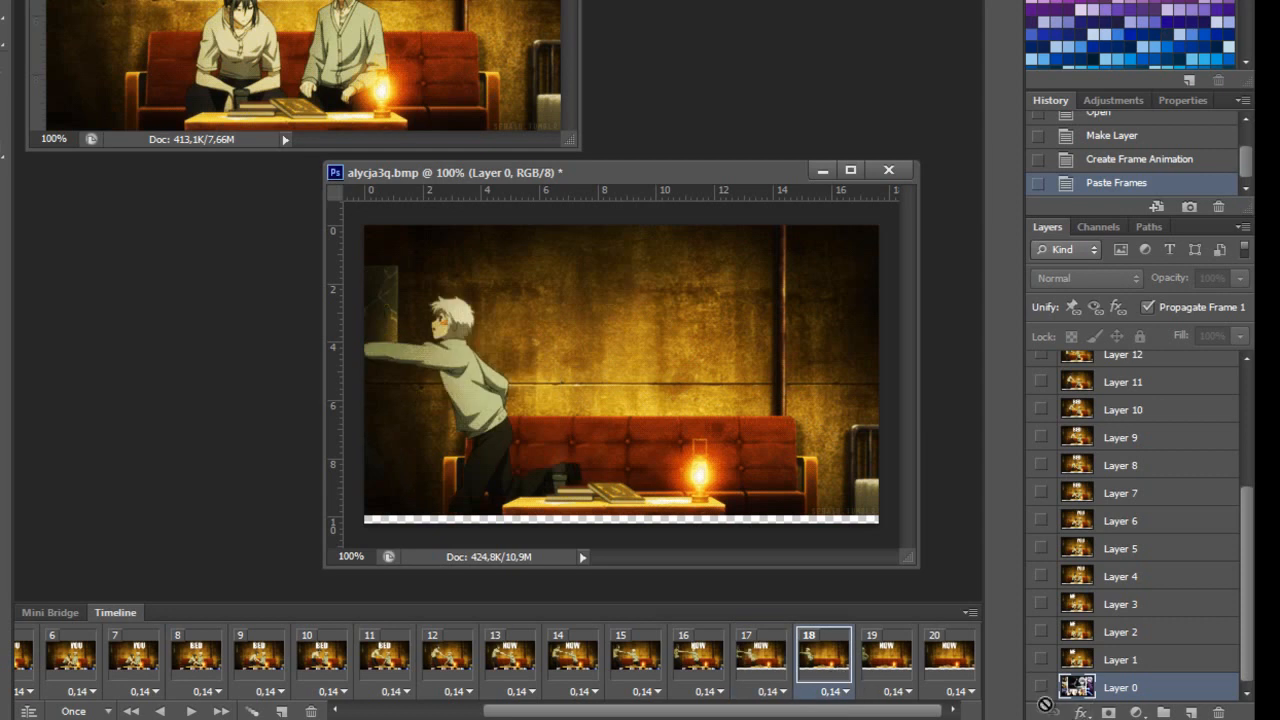
click(1040, 687)
click(769, 691)
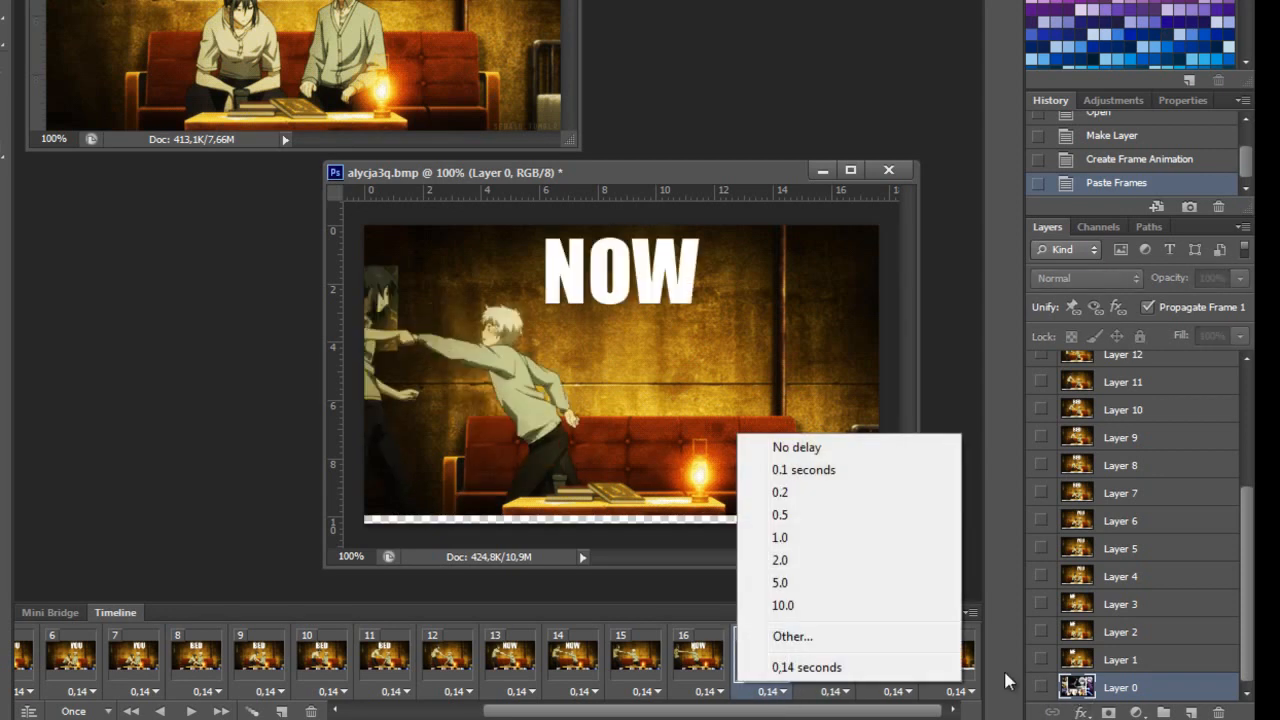
click(746, 697)
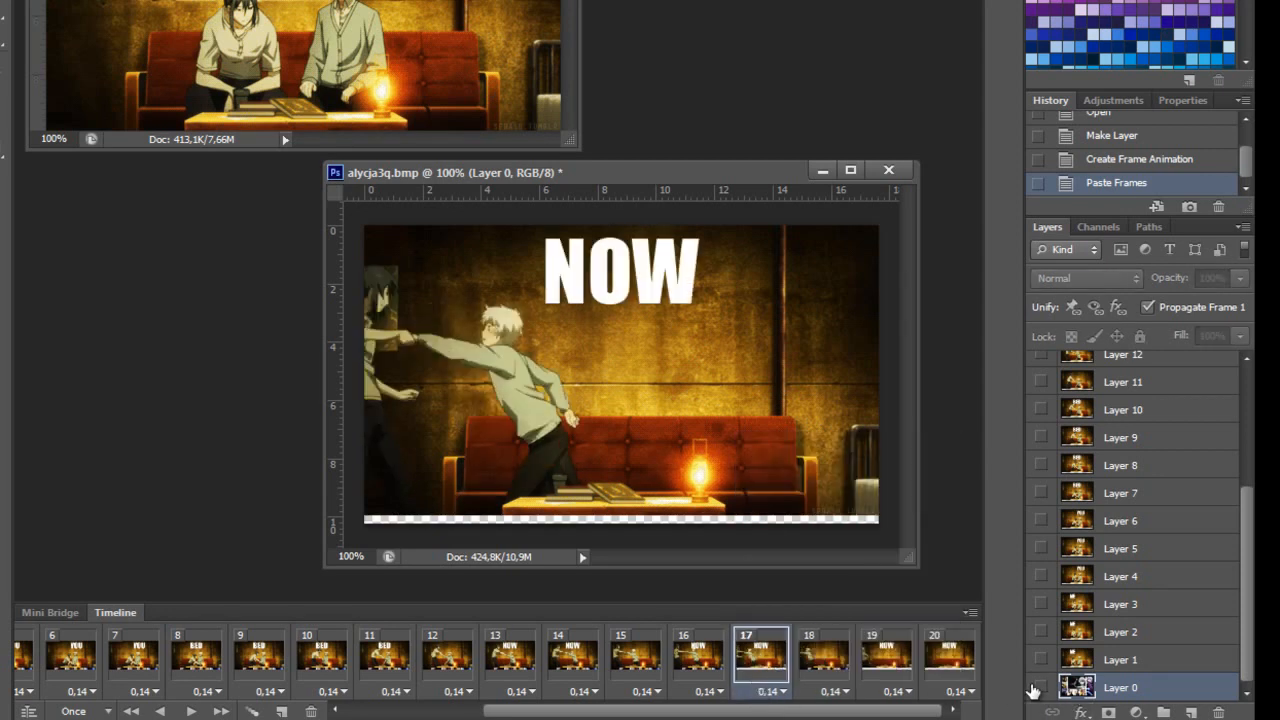
click(1040, 687)
Make Layer 0 visible in the last two animation frames, 19 and 20
click(968, 674)
click(1040, 687)
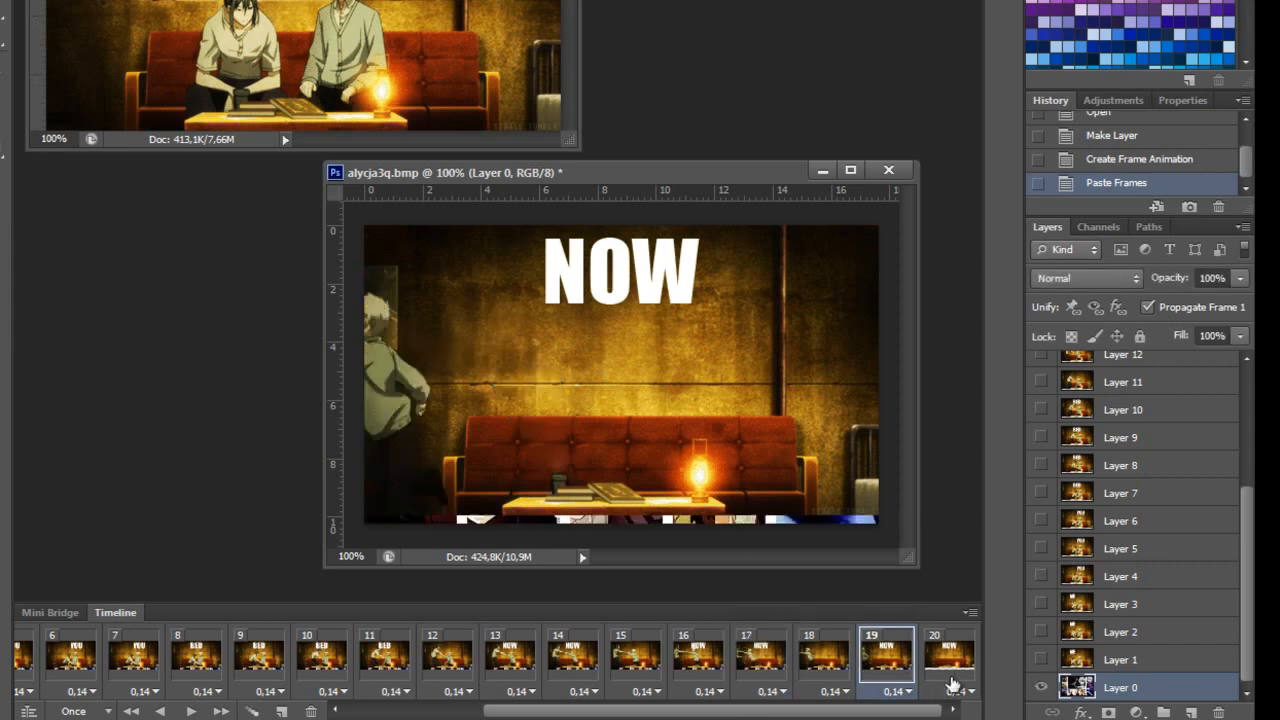
click(1041, 687)
Delete the first animation frame, which shows only the collage without the GIF image
drag(909, 710, 612, 712)
click(57, 689)
click(63, 662)
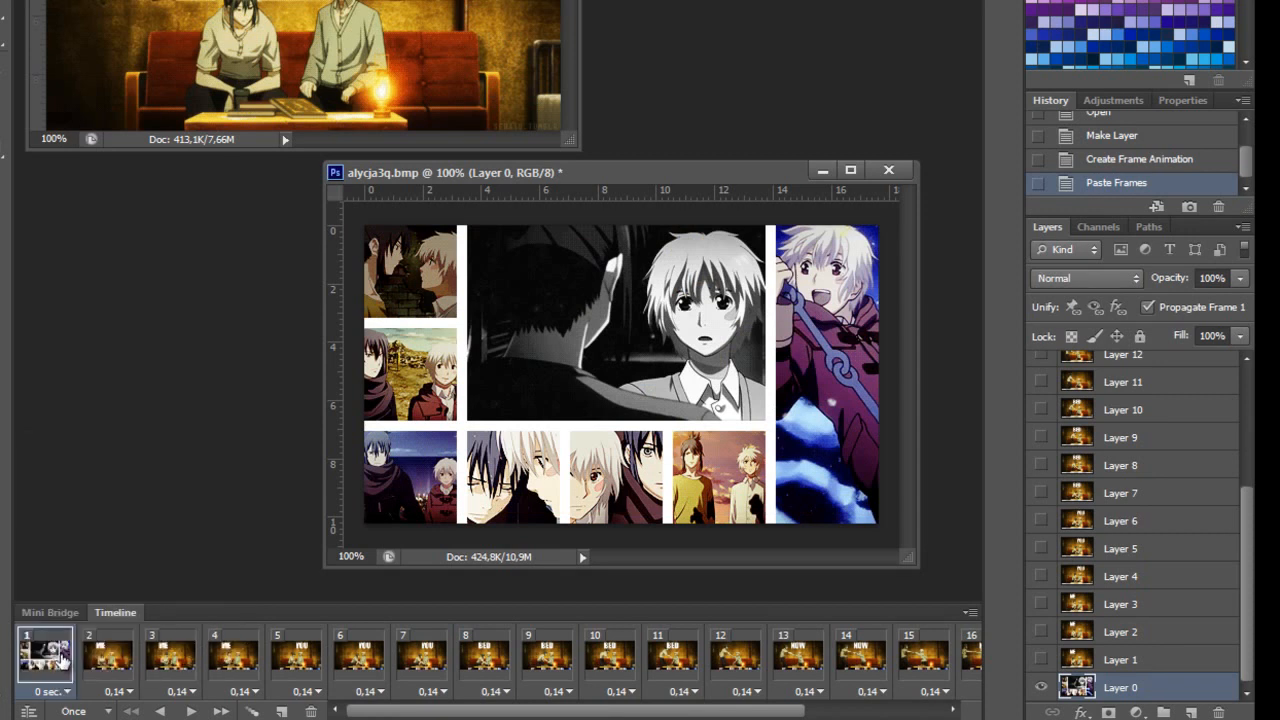
click(106, 659)
click(40, 659)
click(311, 711)
Select Layer 1 and try moving it alone across the collage
click(563, 92)
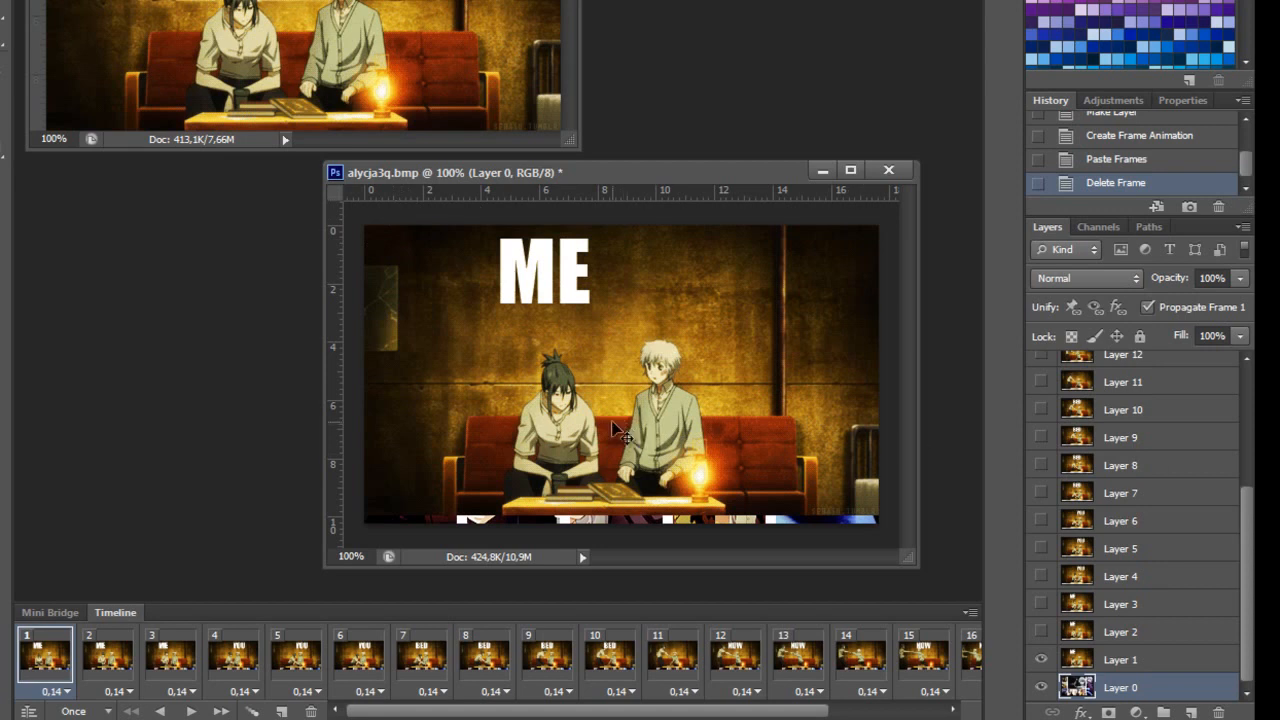
click(1152, 665)
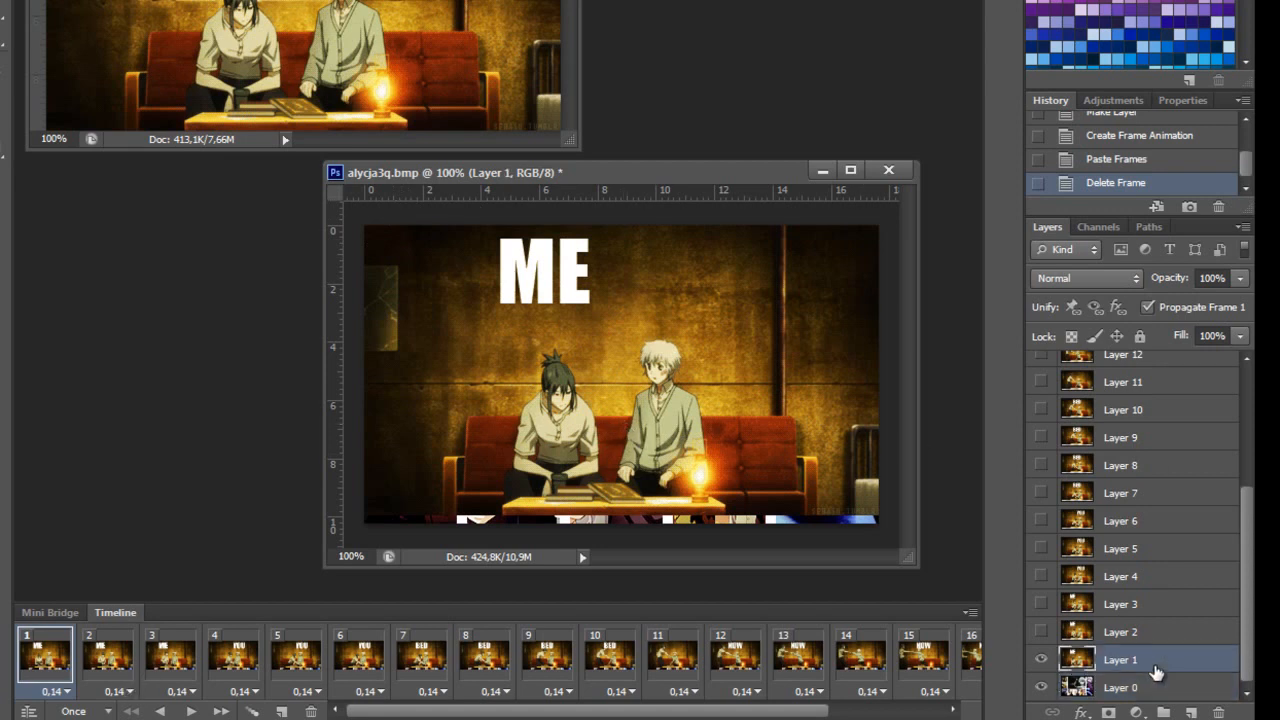
drag(478, 390, 660, 388)
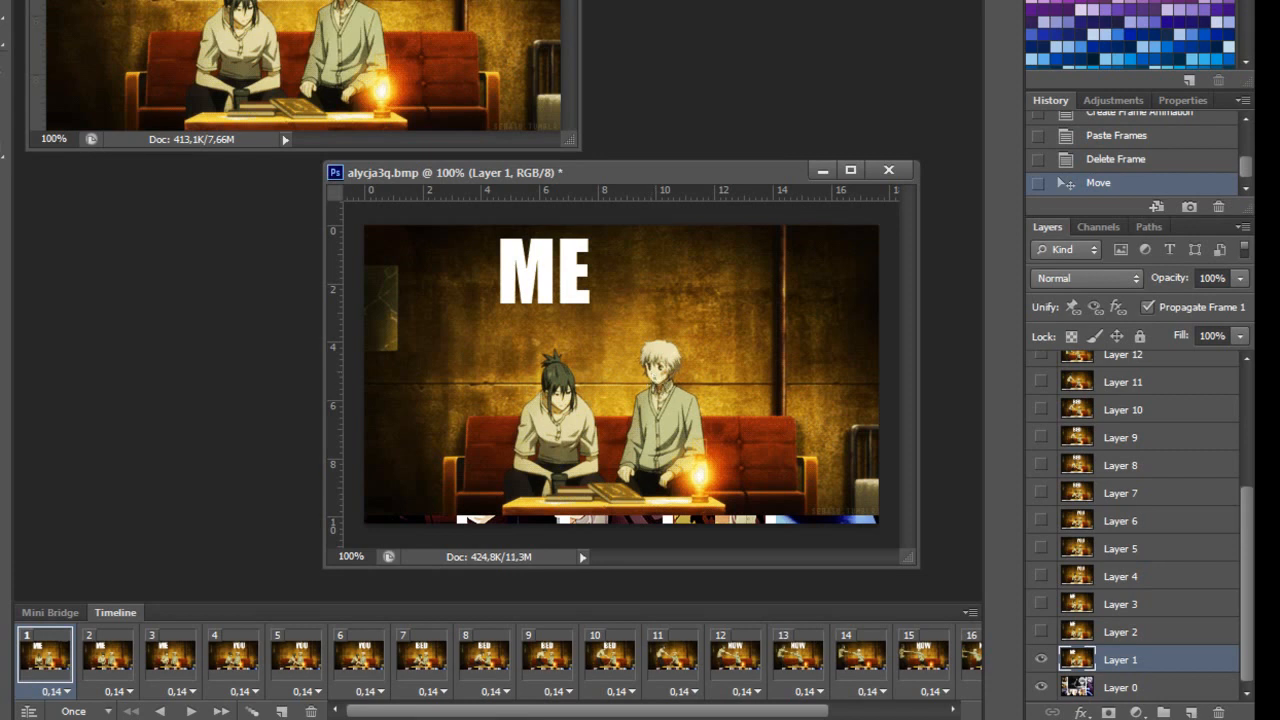
Select all GIF layers from Layer 19 down to Layer 1, leaving out Layer 0, and start Free Transform on them
drag(1248, 638, 1247, 510)
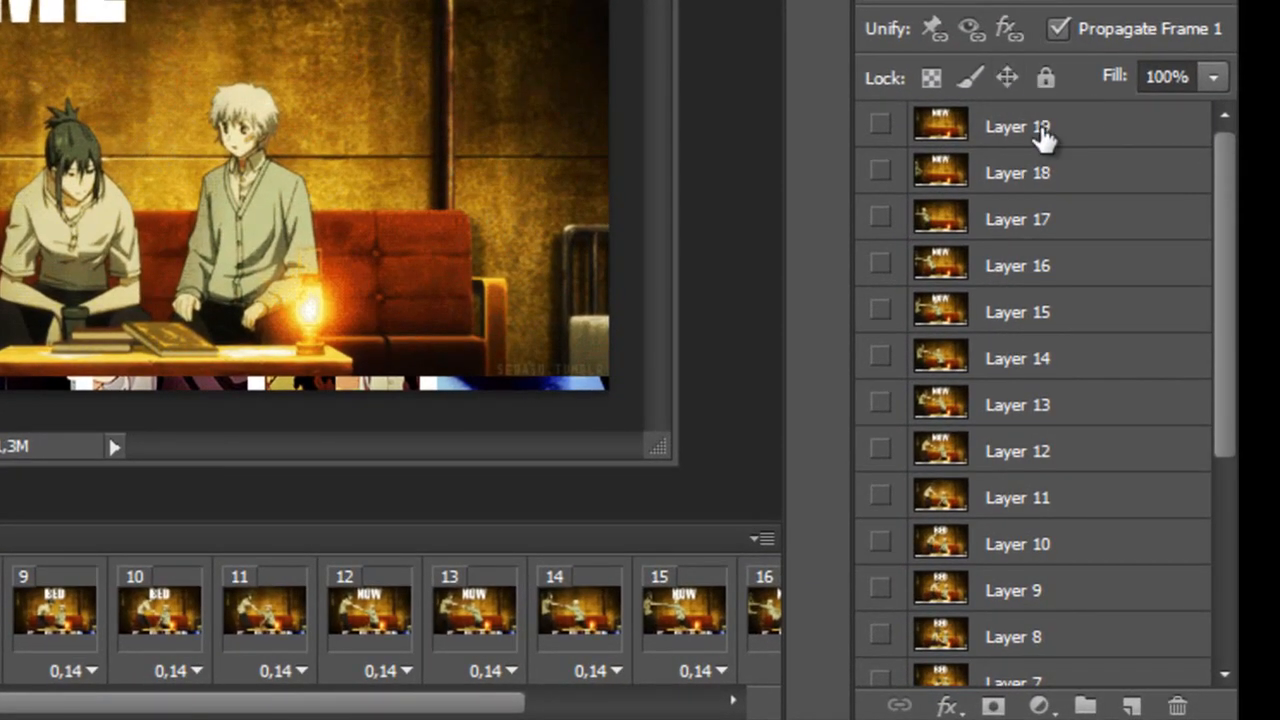
click(1045, 130)
scroll(1045, 390, down, 5)
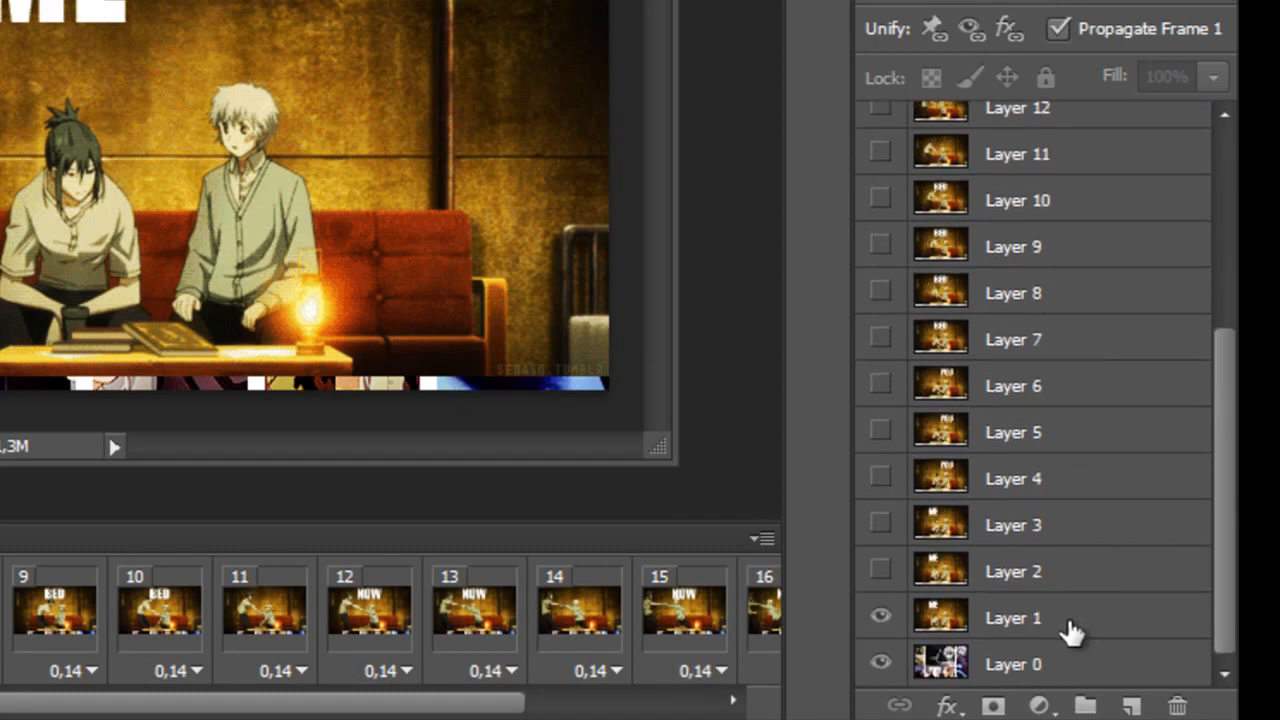
shift+click(1070, 632)
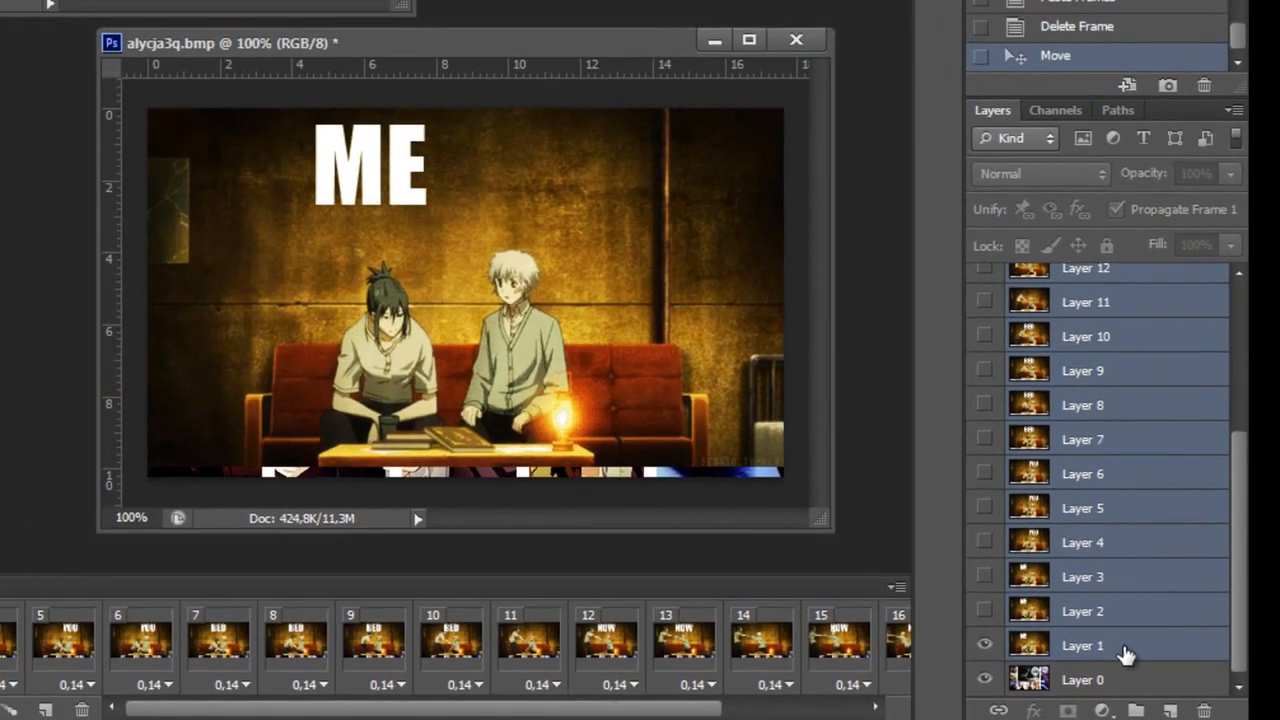
key(ctrl+t)
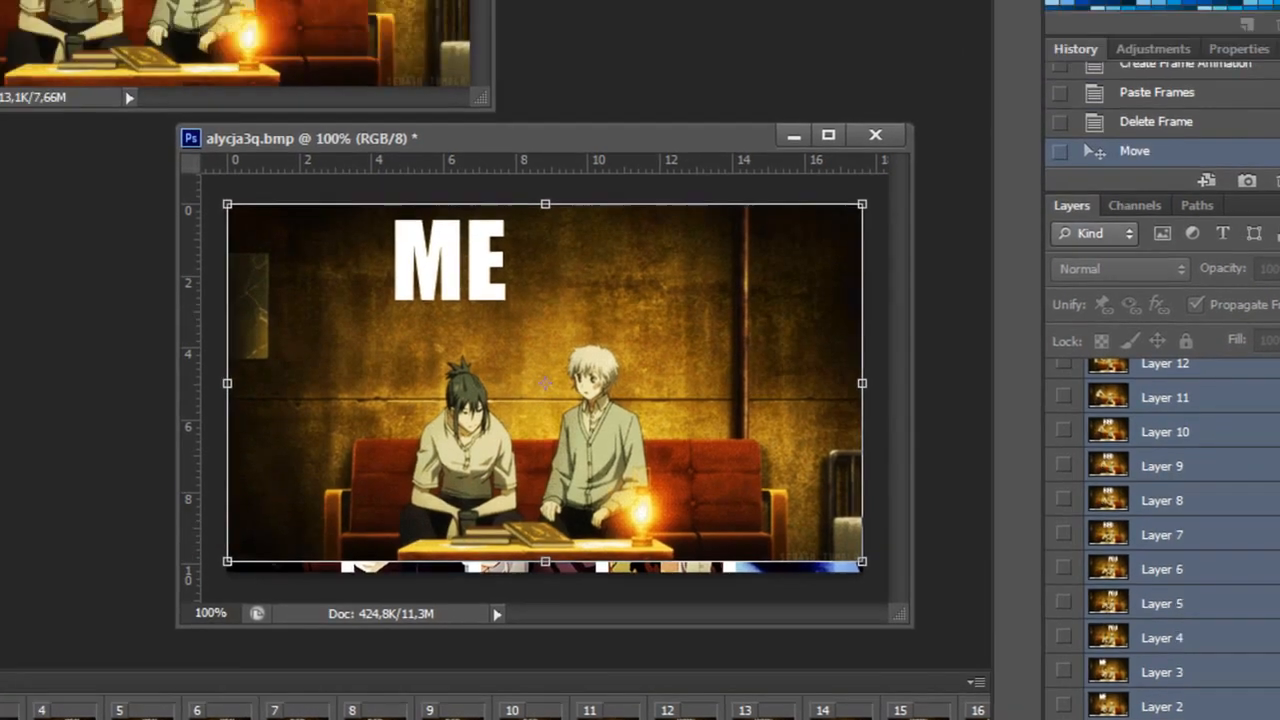
Scale the selected GIF layers down and place them over the large central panel of the collage
click(180, 18)
click(182, 17)
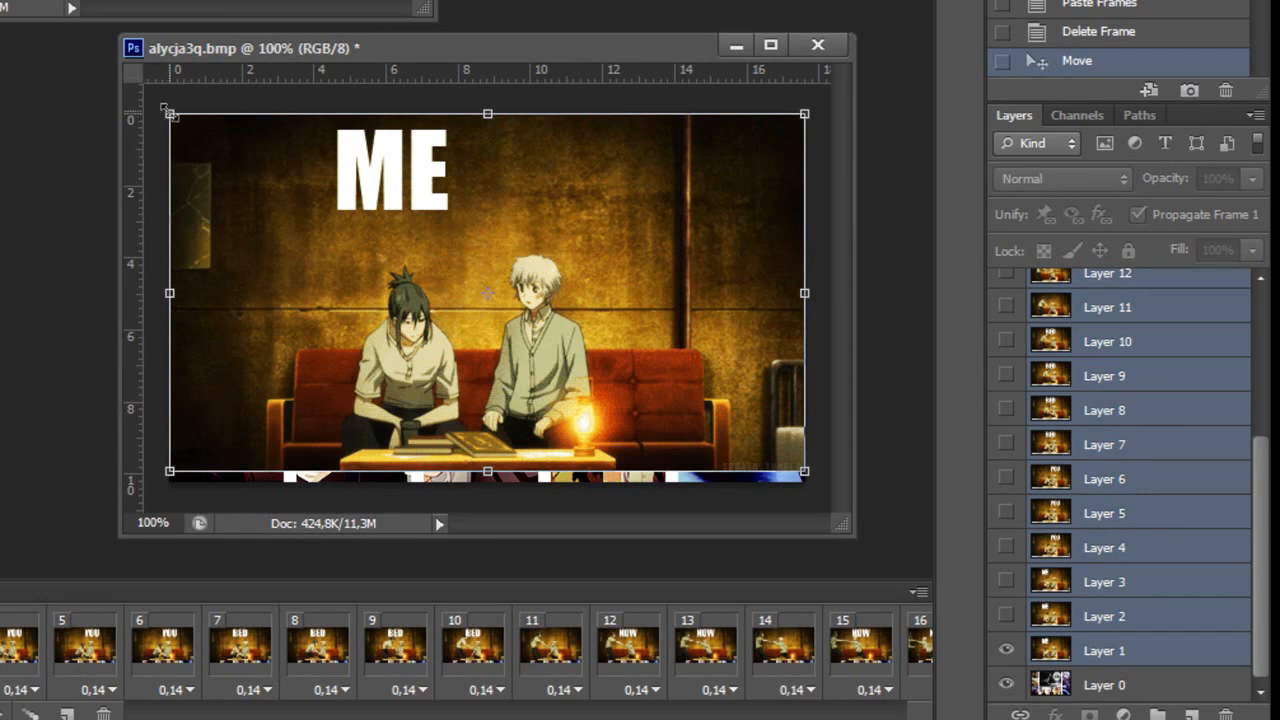
drag(170, 113, 291, 180)
drag(546, 290, 549, 225)
Stretch the GIF layers to fill the central panel's width and height exactly, and apply the transform
drag(673, 220, 663, 221)
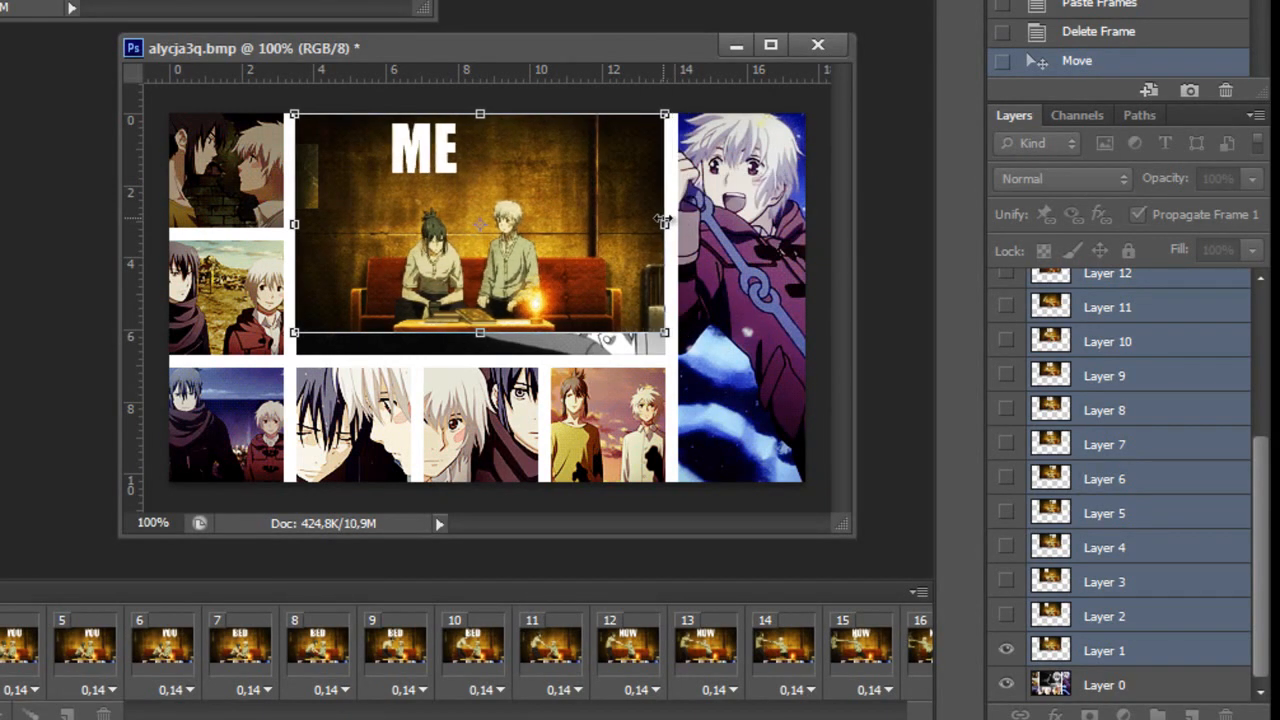
drag(480, 332, 478, 357)
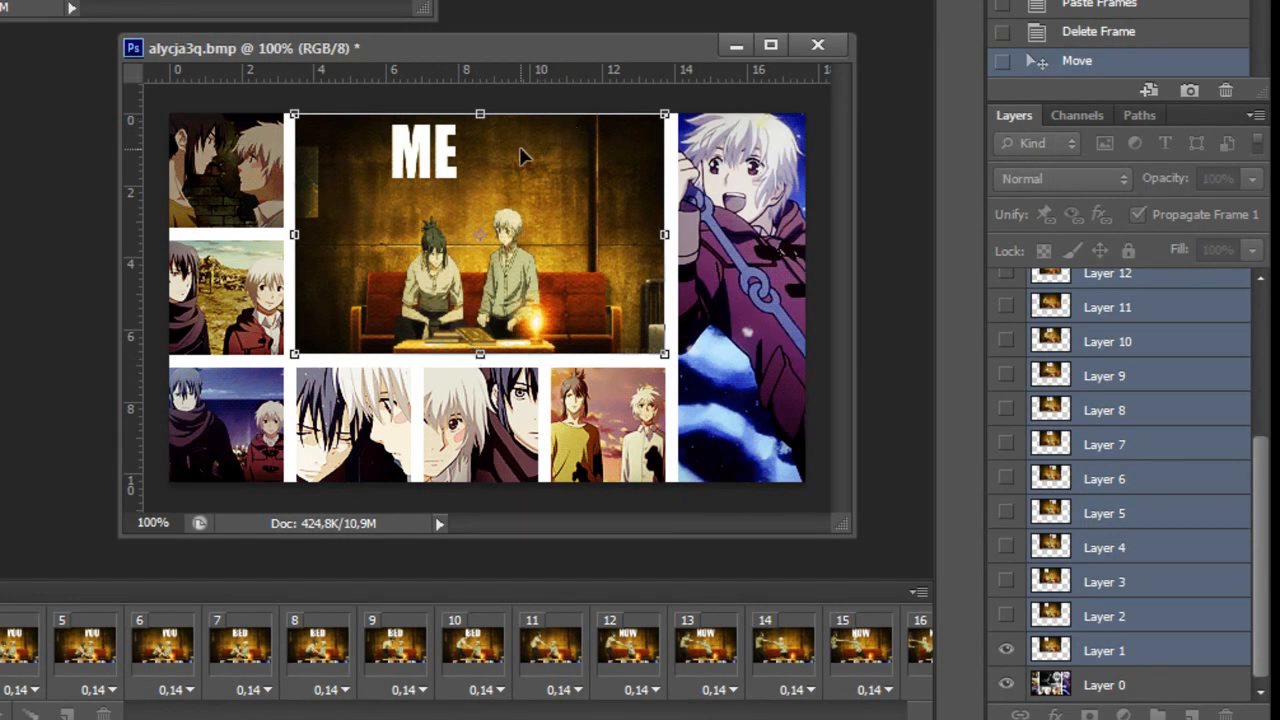
key(Return)
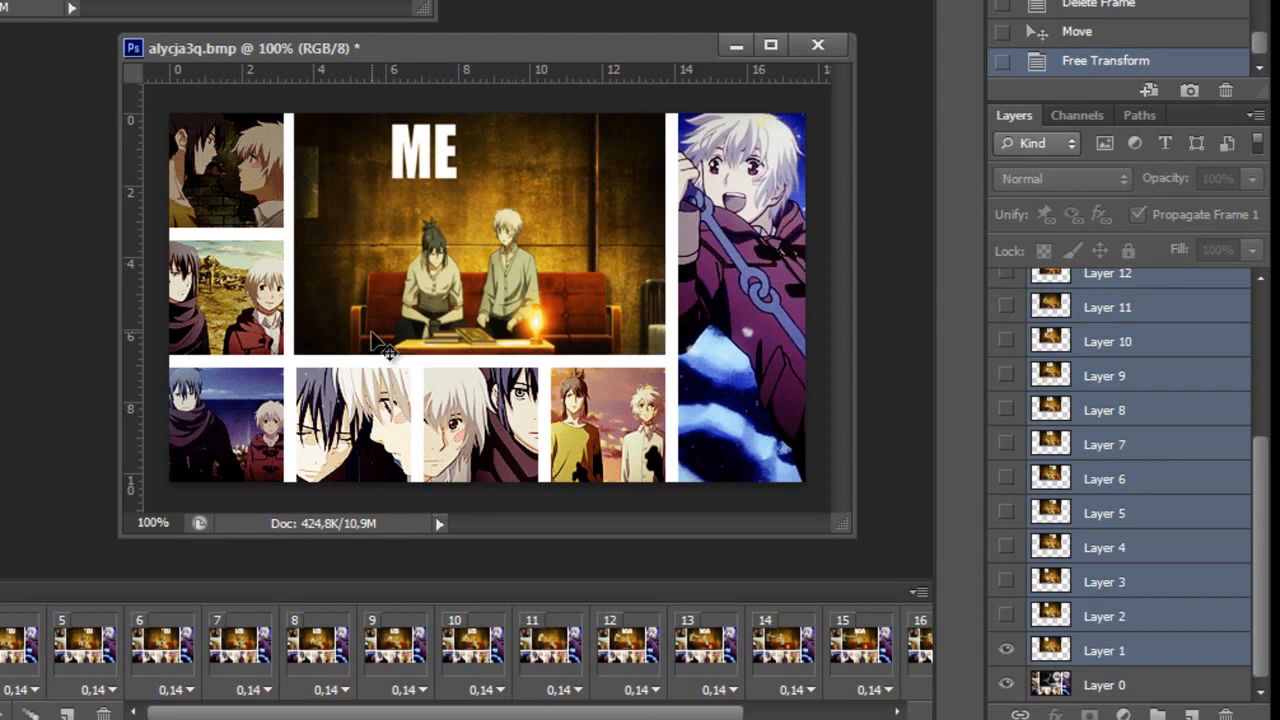
Set the animation to loop Forever and play it back to check the combined collage
scroll(1262, 594, up, 5)
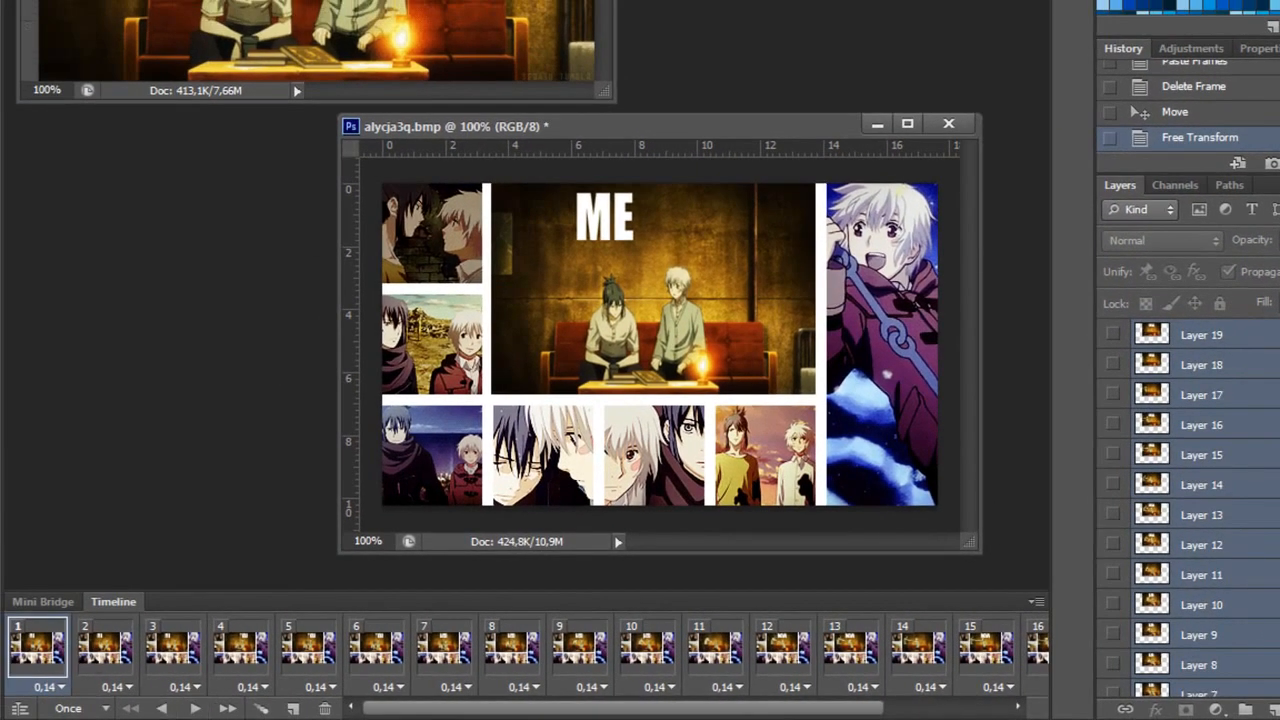
click(195, 708)
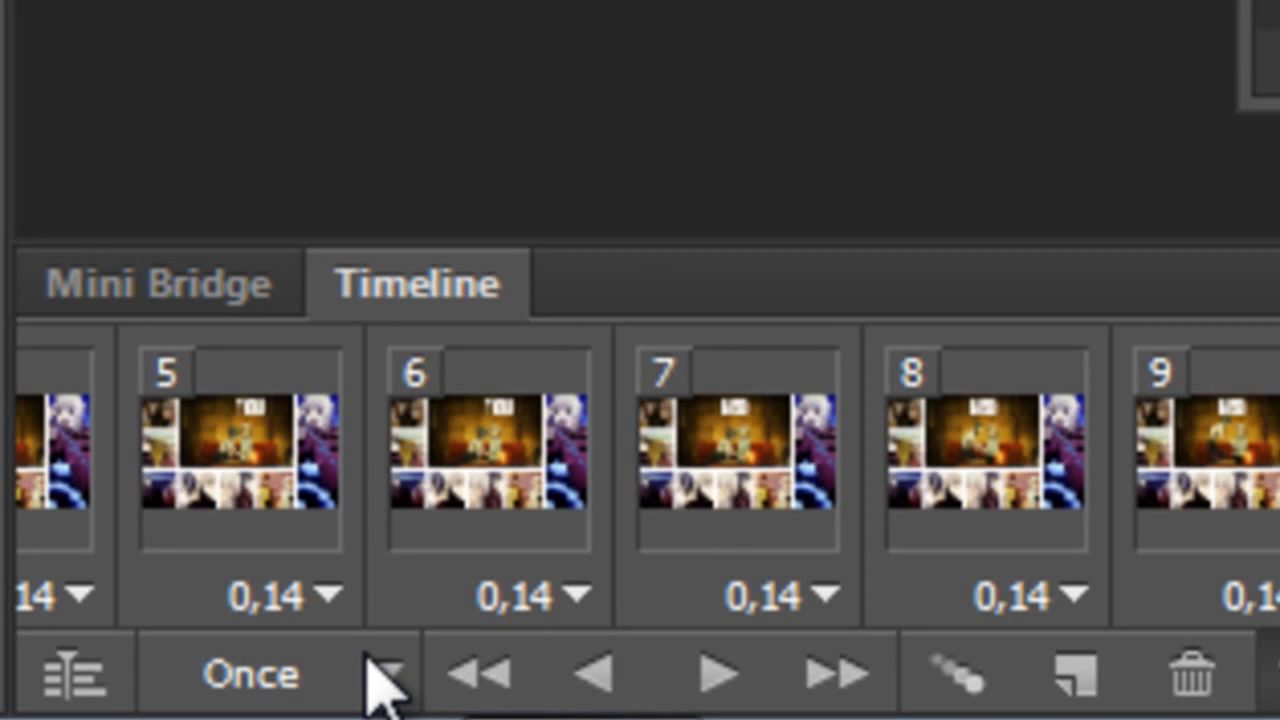
click(193, 699)
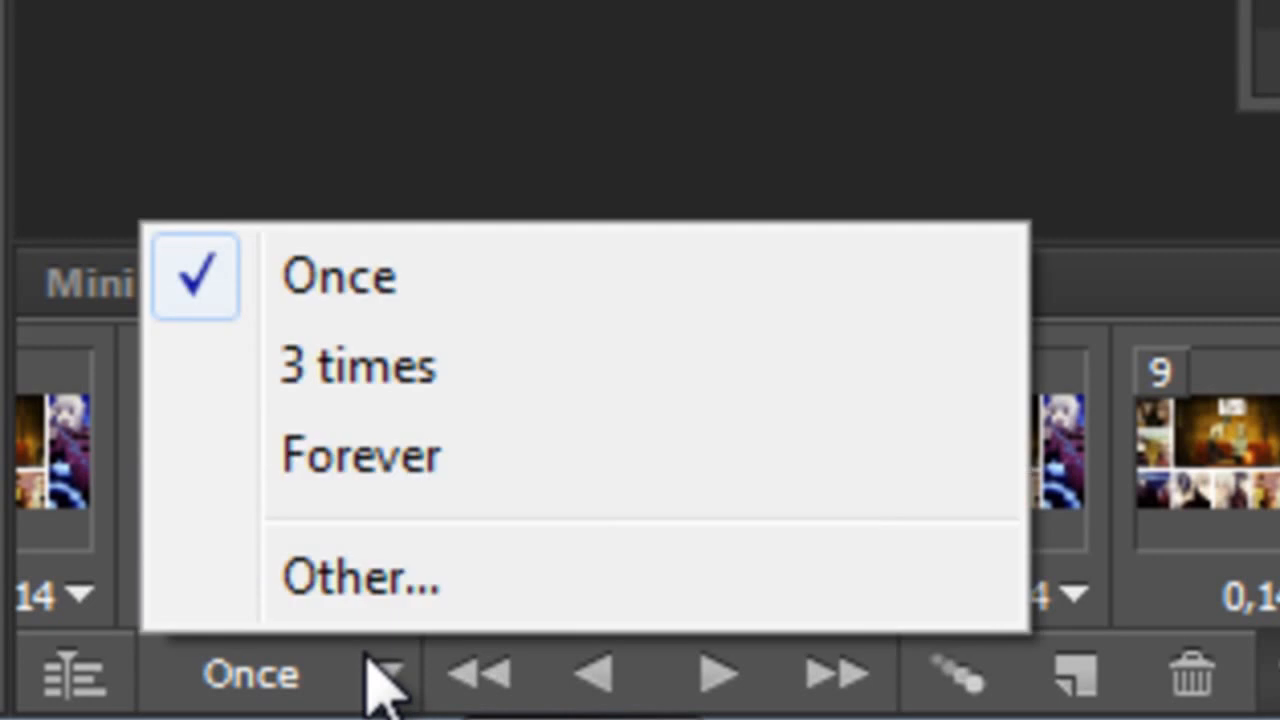
click(300, 470)
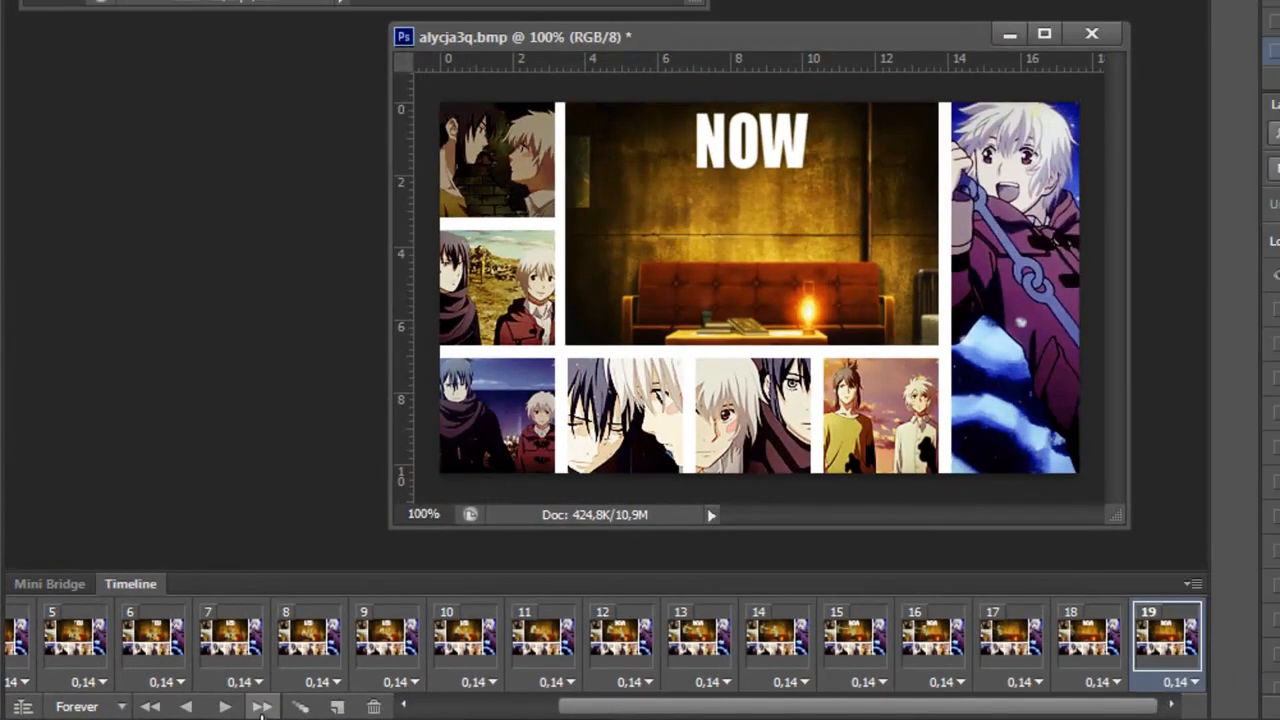
click(222, 707)
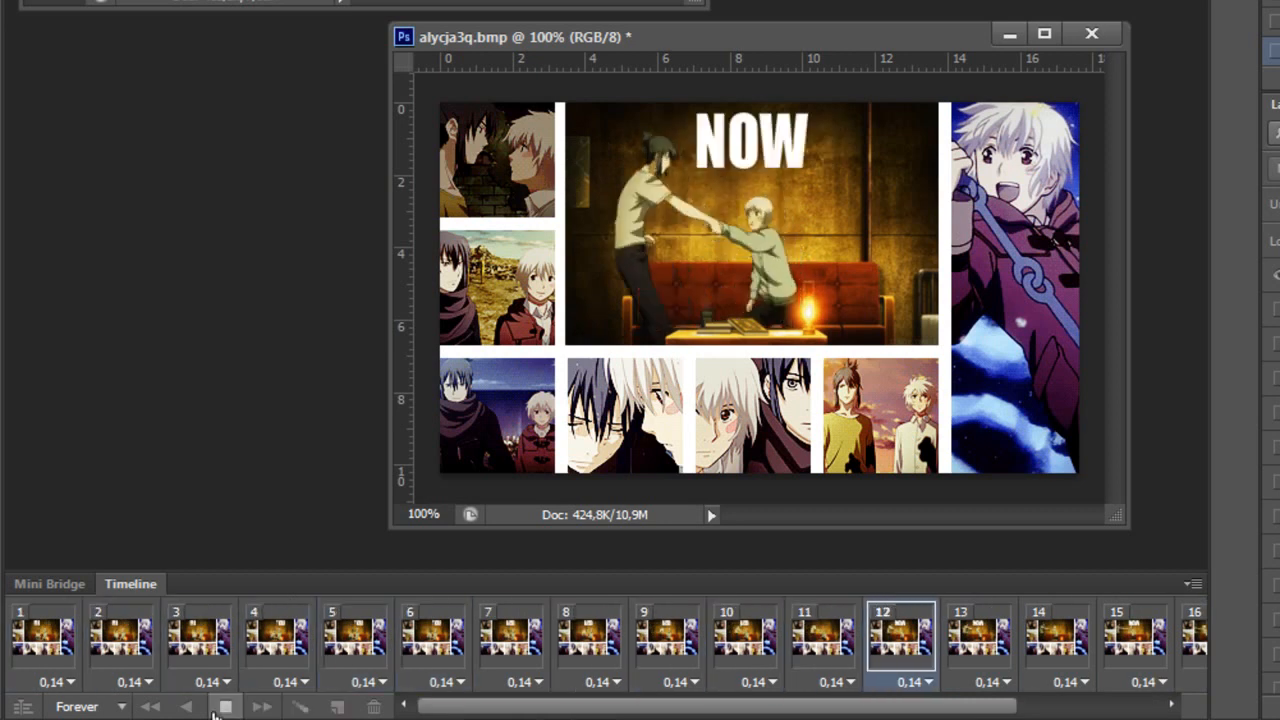
click(220, 708)
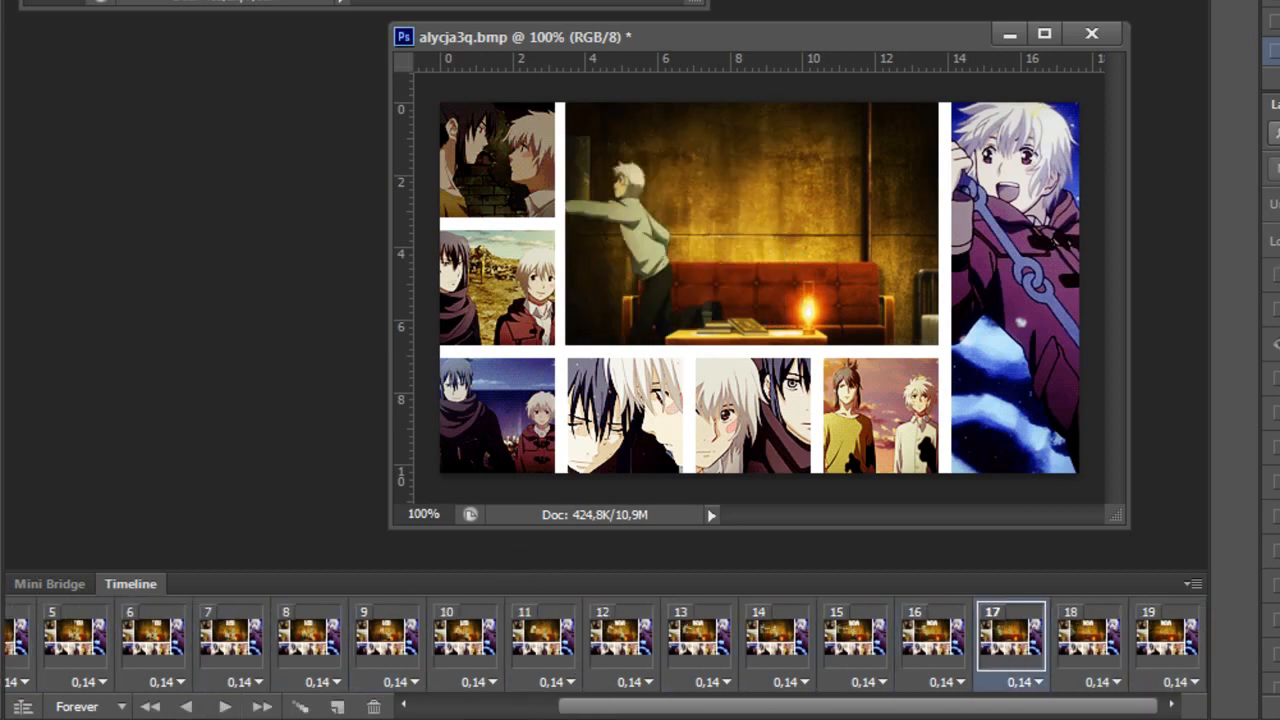
Select the first animation frame and create a new layer group above Layer 19
drag(594, 710, 454, 708)
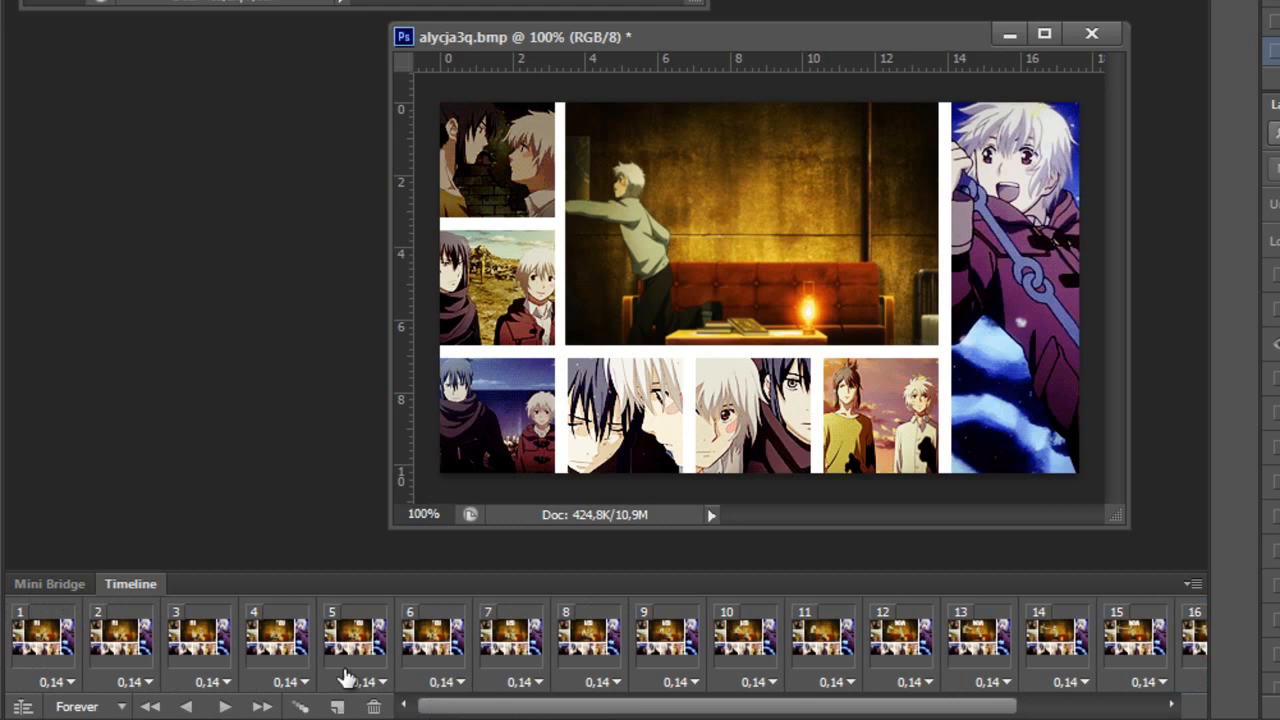
click(23, 651)
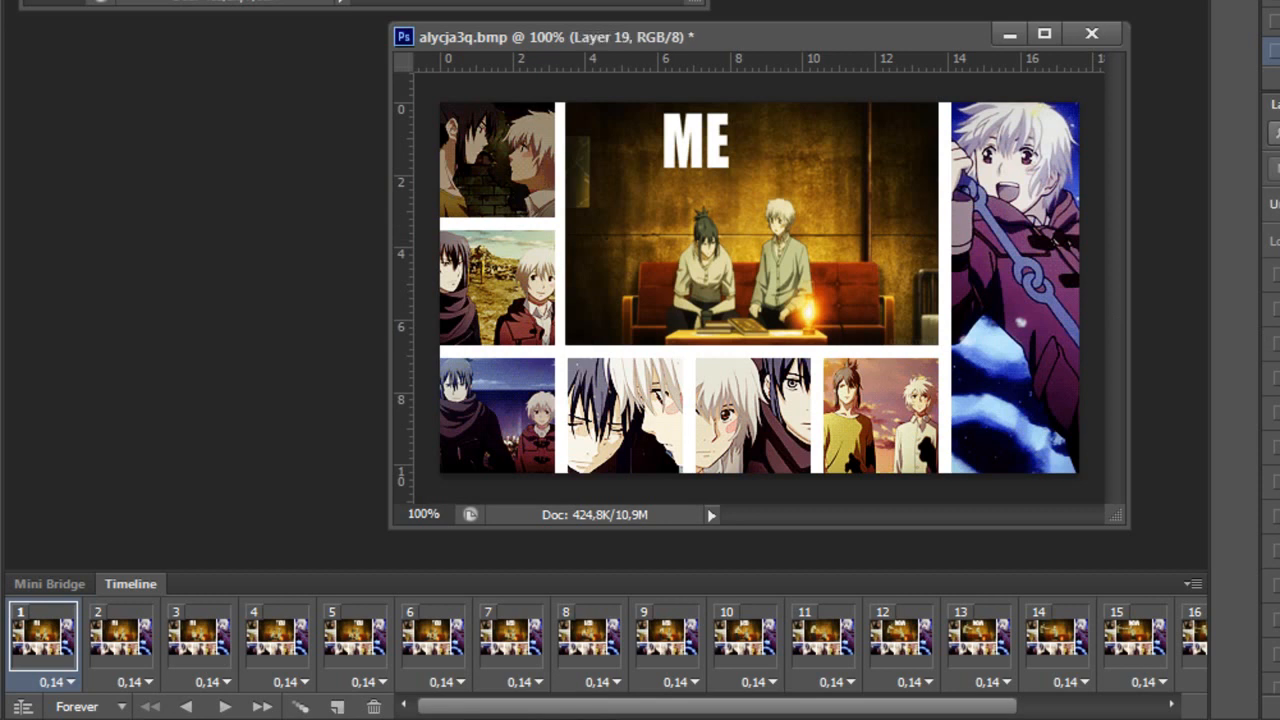
scroll(1270, 470, down, 3)
scroll(1270, 470, up, 2)
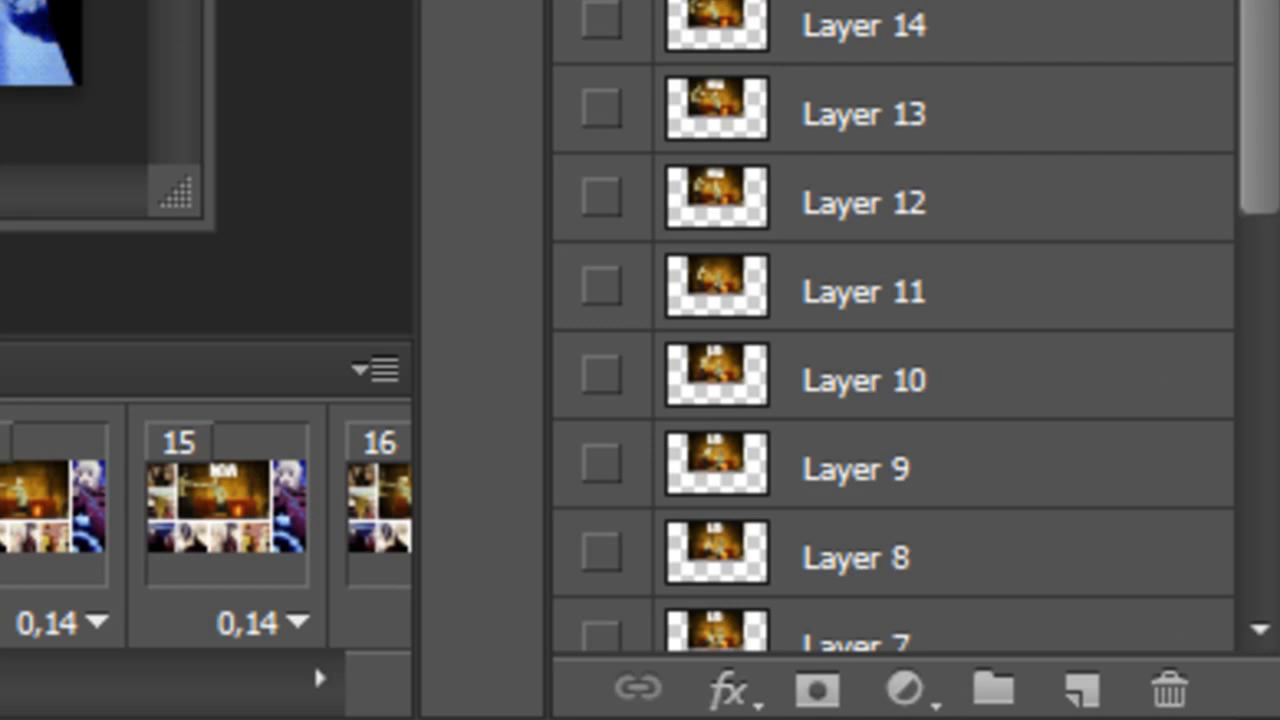
click(994, 689)
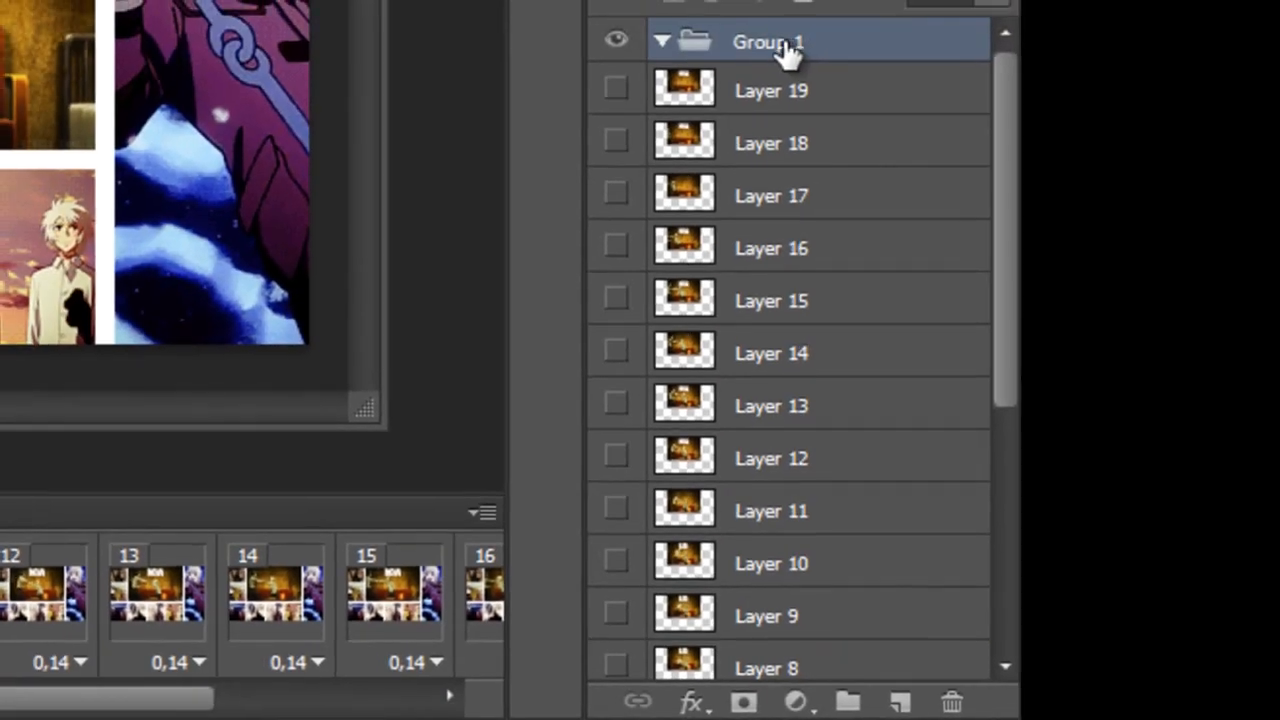
Select all GIF layers from Layer 1 up to Layer 19 and move them into Group 1, leaving Layer 0 outside
mouse_move(1005, 130)
mouse_down()
mouse_move(1018, 482)
mouse_move(1018, 150)
mouse_up()
click(805, 603)
shift+click(918, 103)
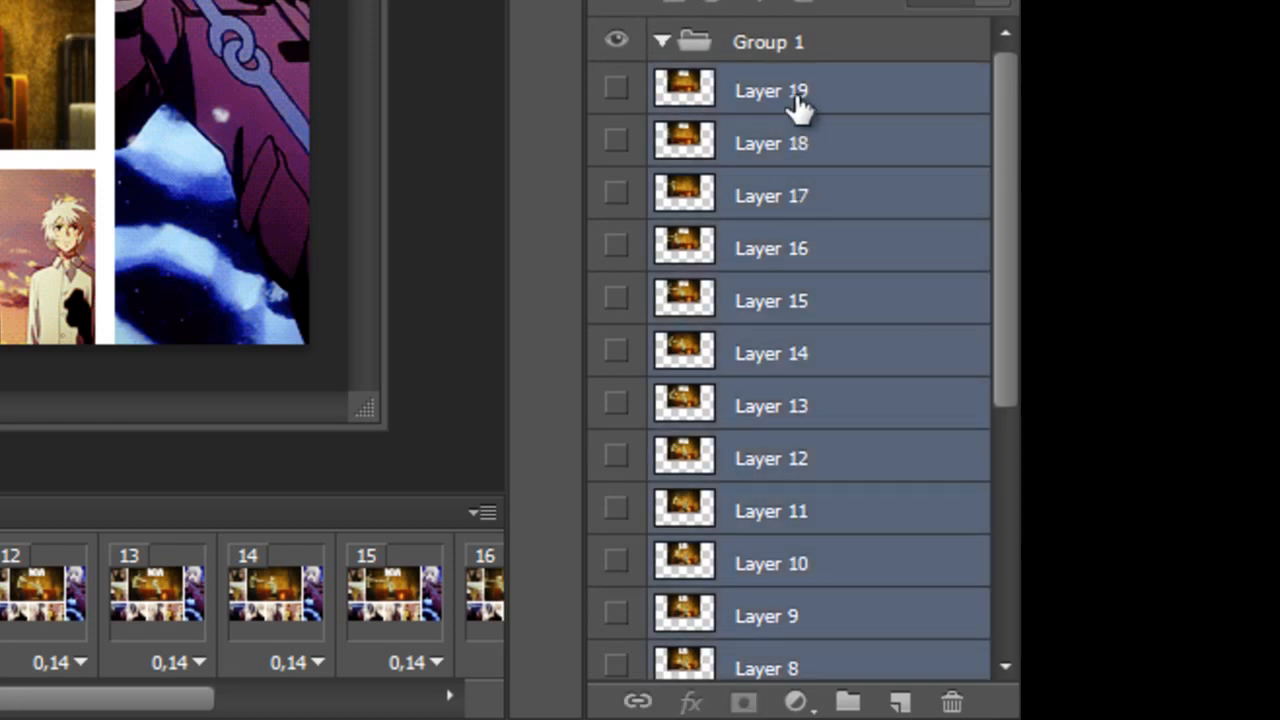
drag(797, 102, 785, 50)
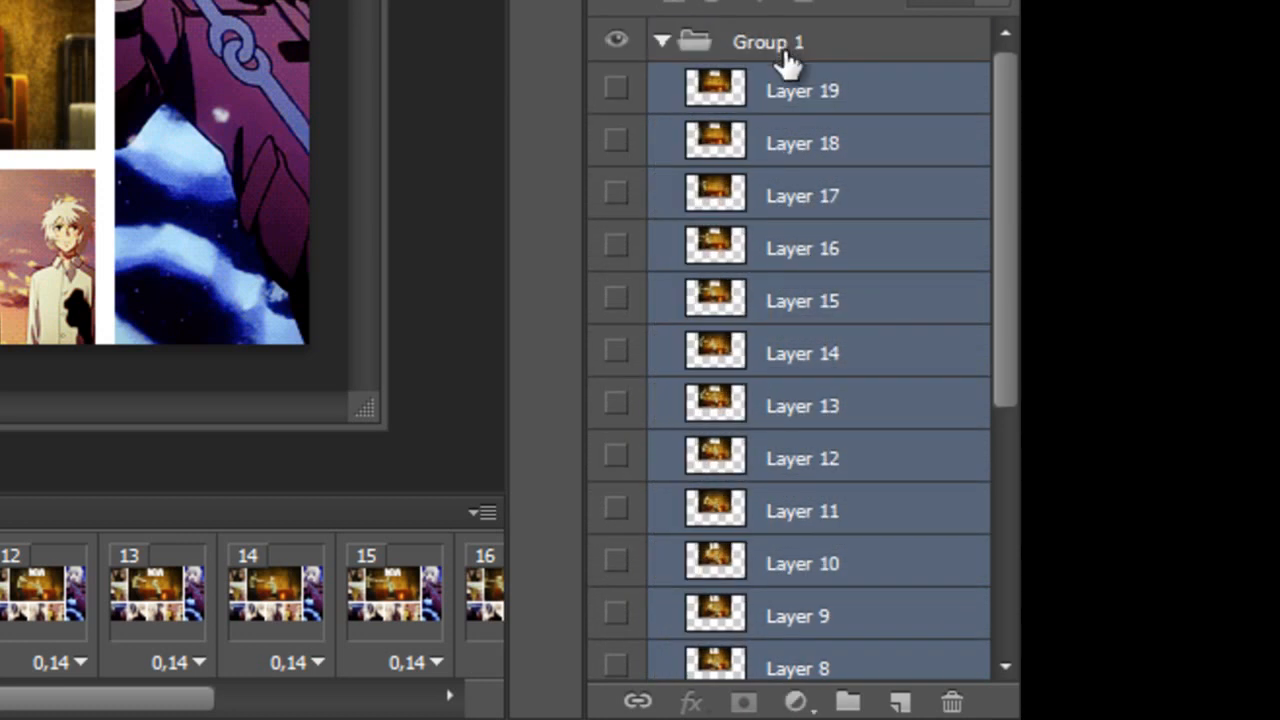
click(663, 44)
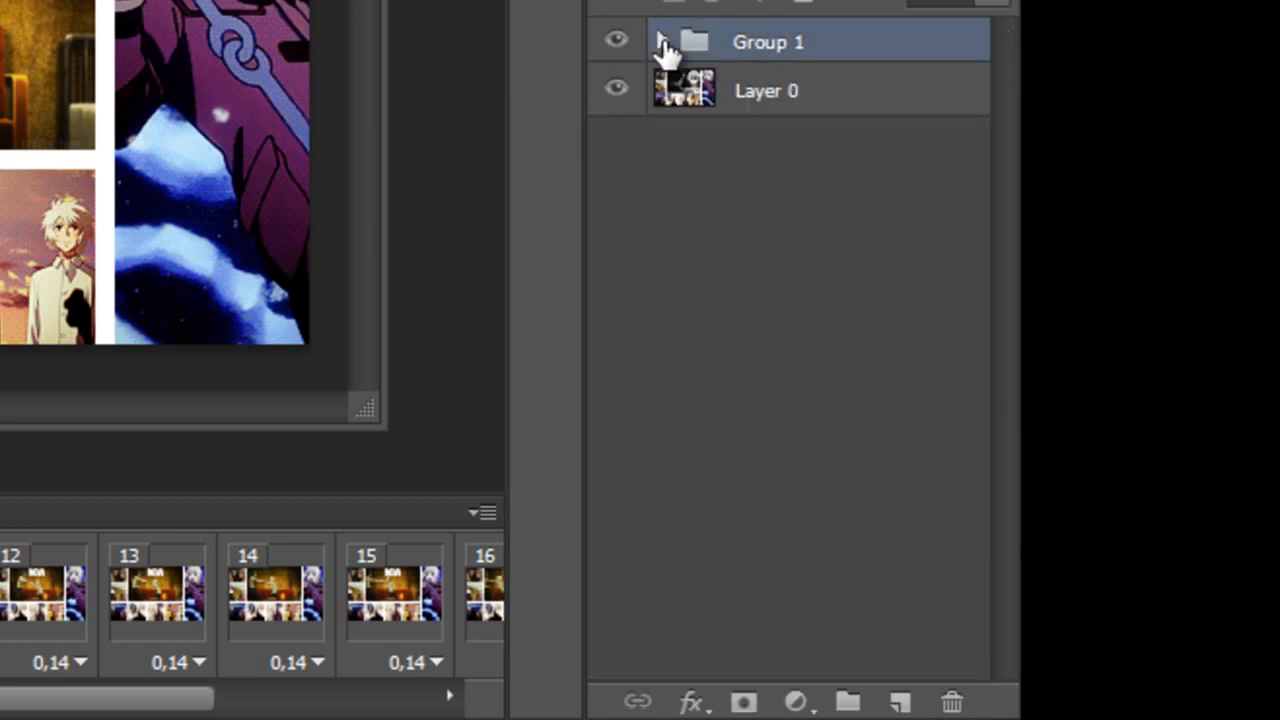
click(663, 44)
click(663, 44)
click(663, 44)
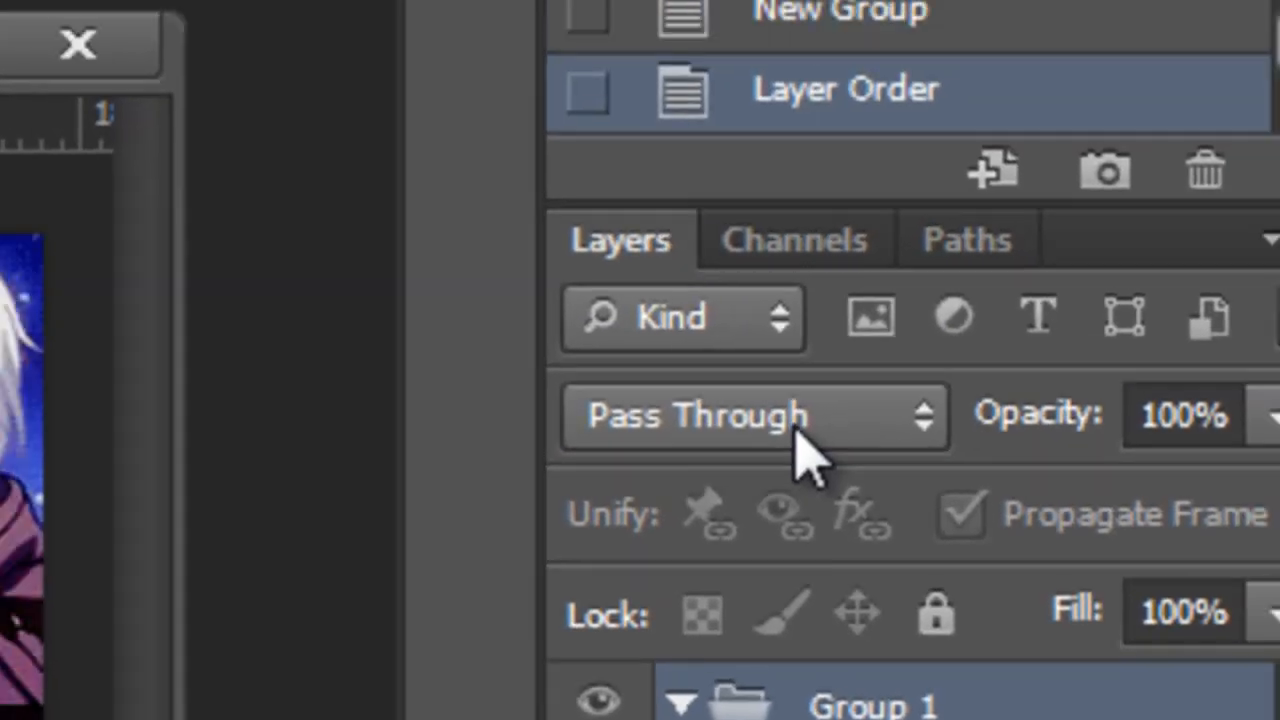
Set the blend mode of Group 1 to Normal
click(815, 380)
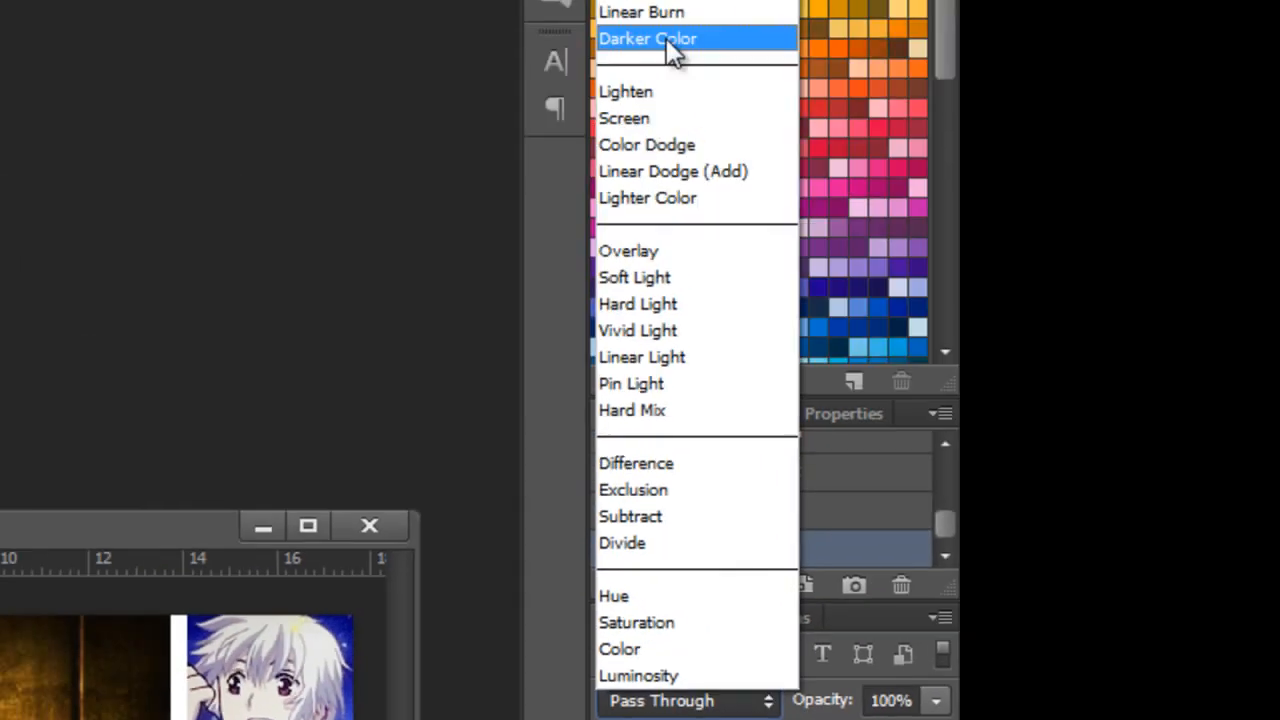
click(634, 24)
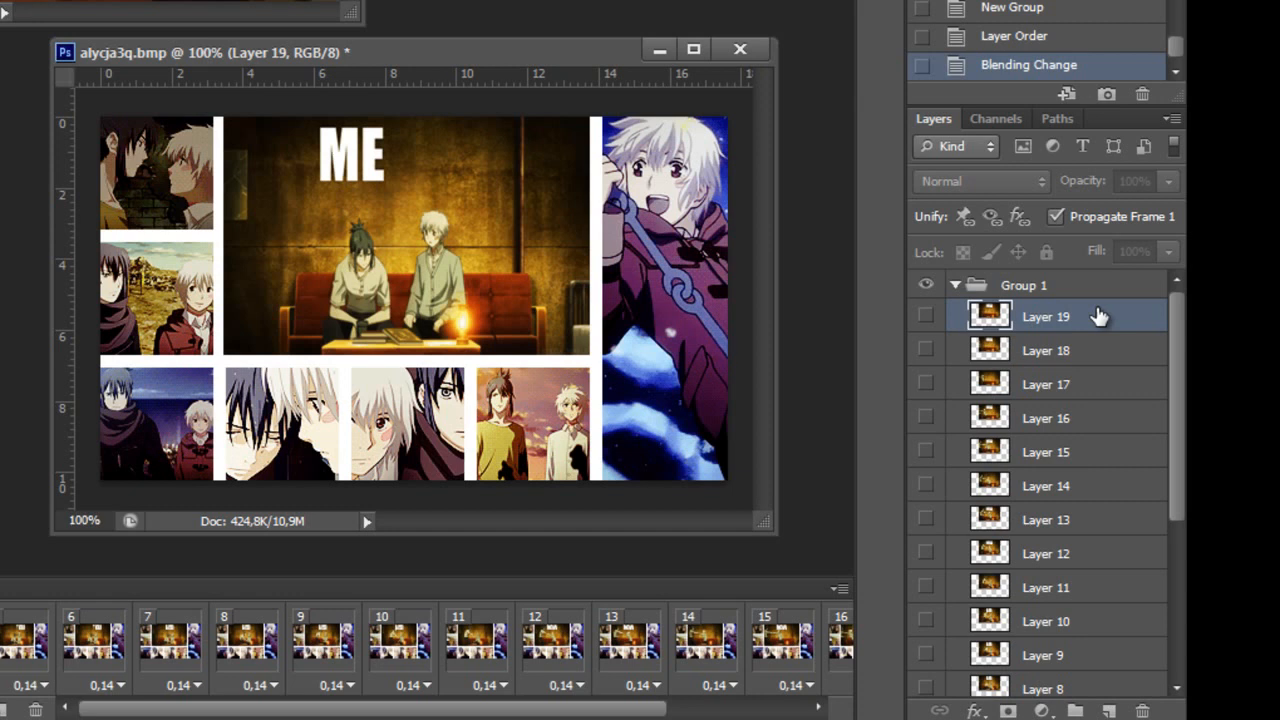
click(955, 286)
click(955, 286)
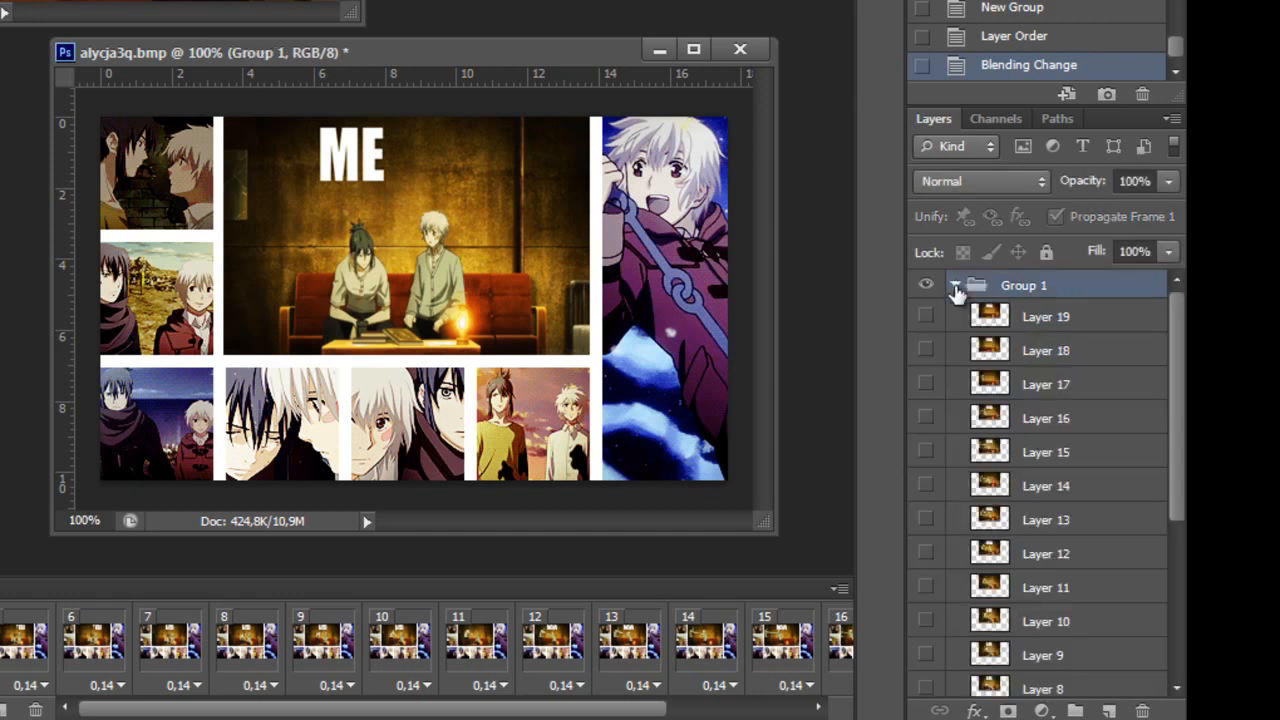
click(956, 176)
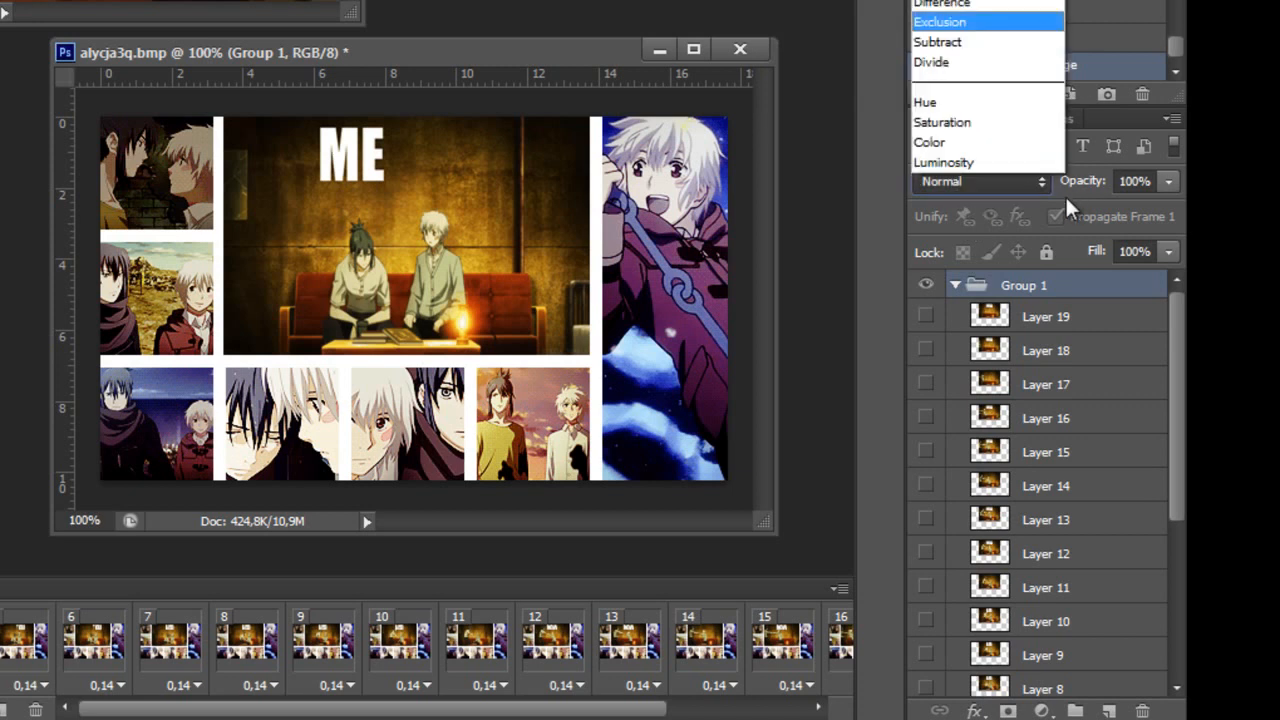
click(1033, 182)
drag(1178, 372, 1178, 310)
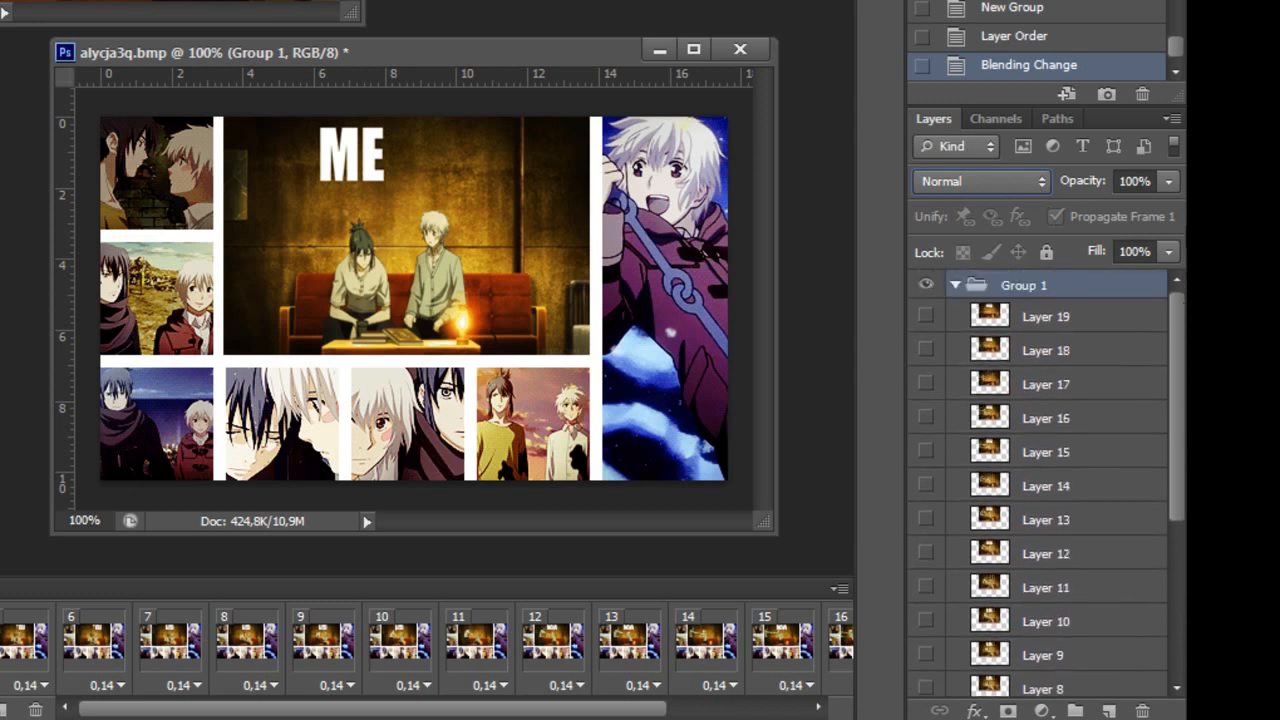
Add a Hue/Saturation adjustment layer above Layer 19 inside Group 1 and lower its saturation until the GIF is black and white
click(1010, 323)
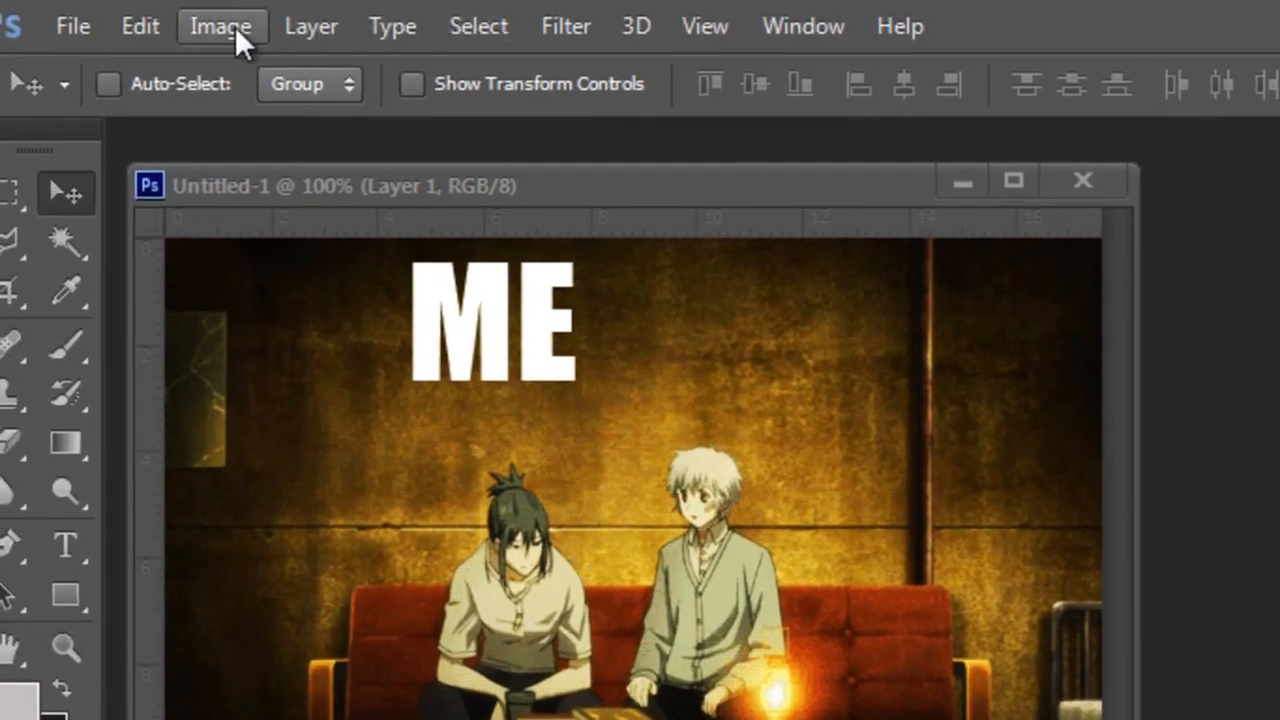
click(308, 28)
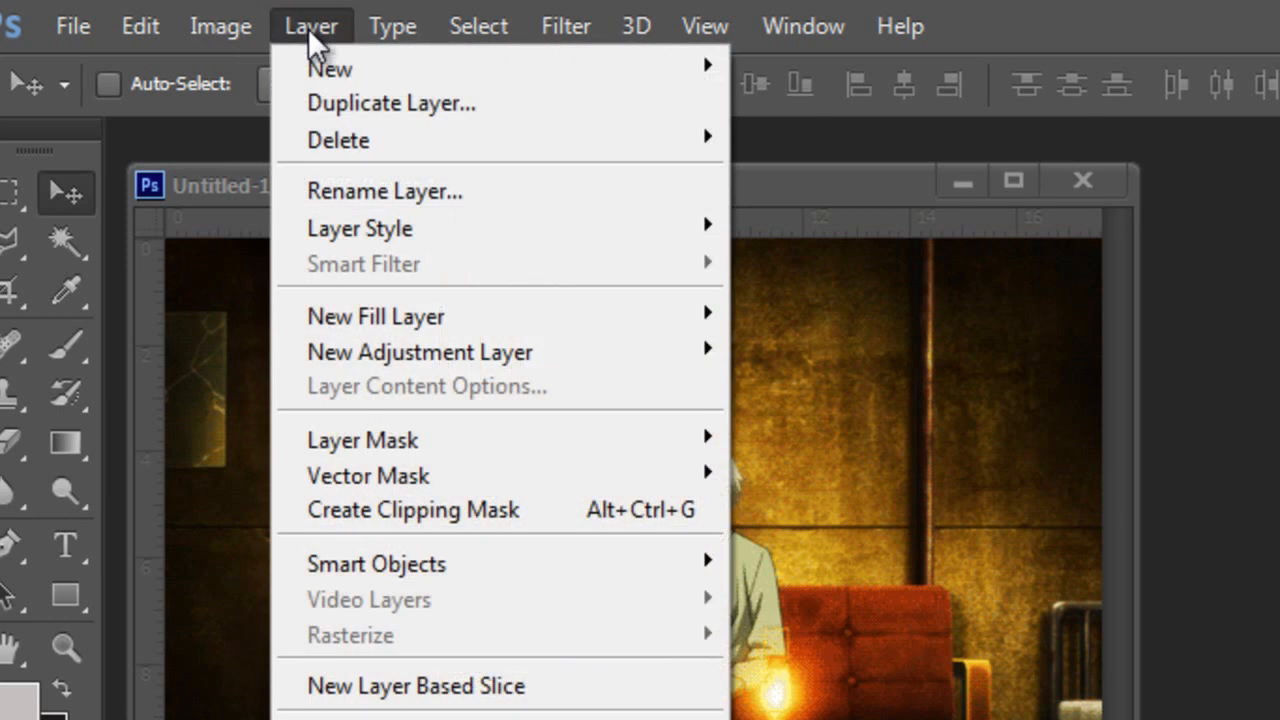
mouse_move(471, 360)
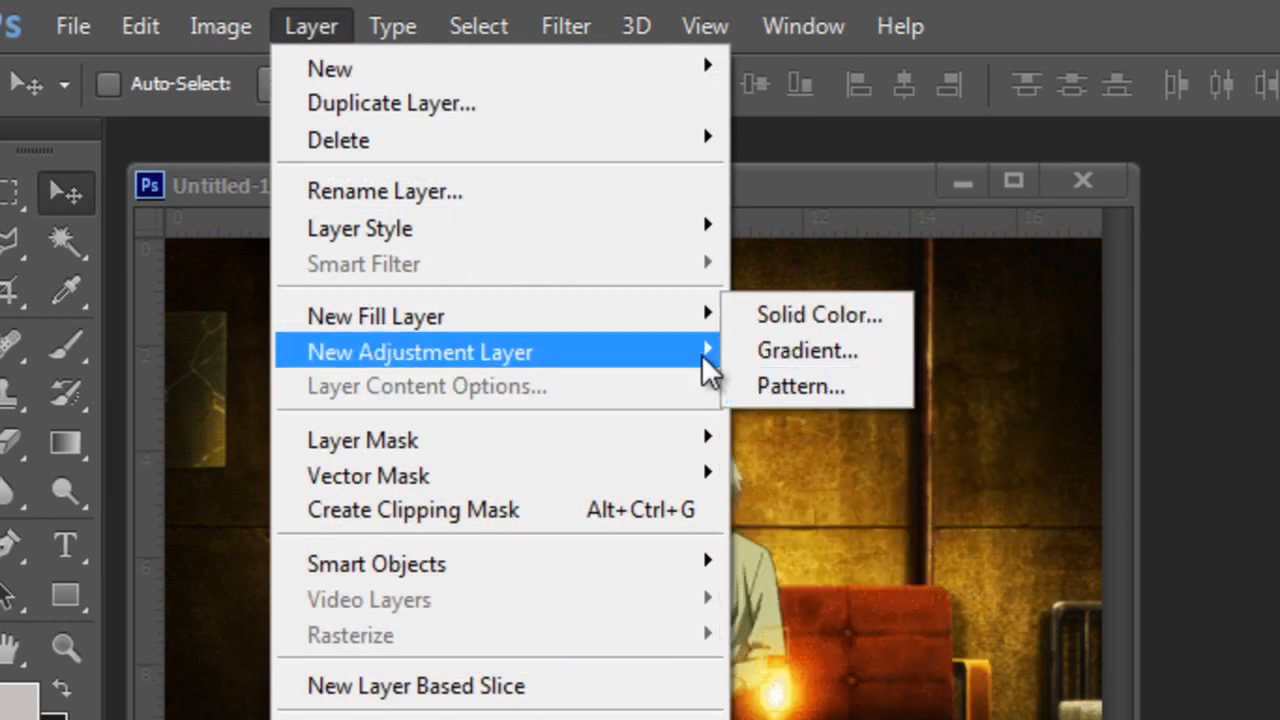
click(853, 545)
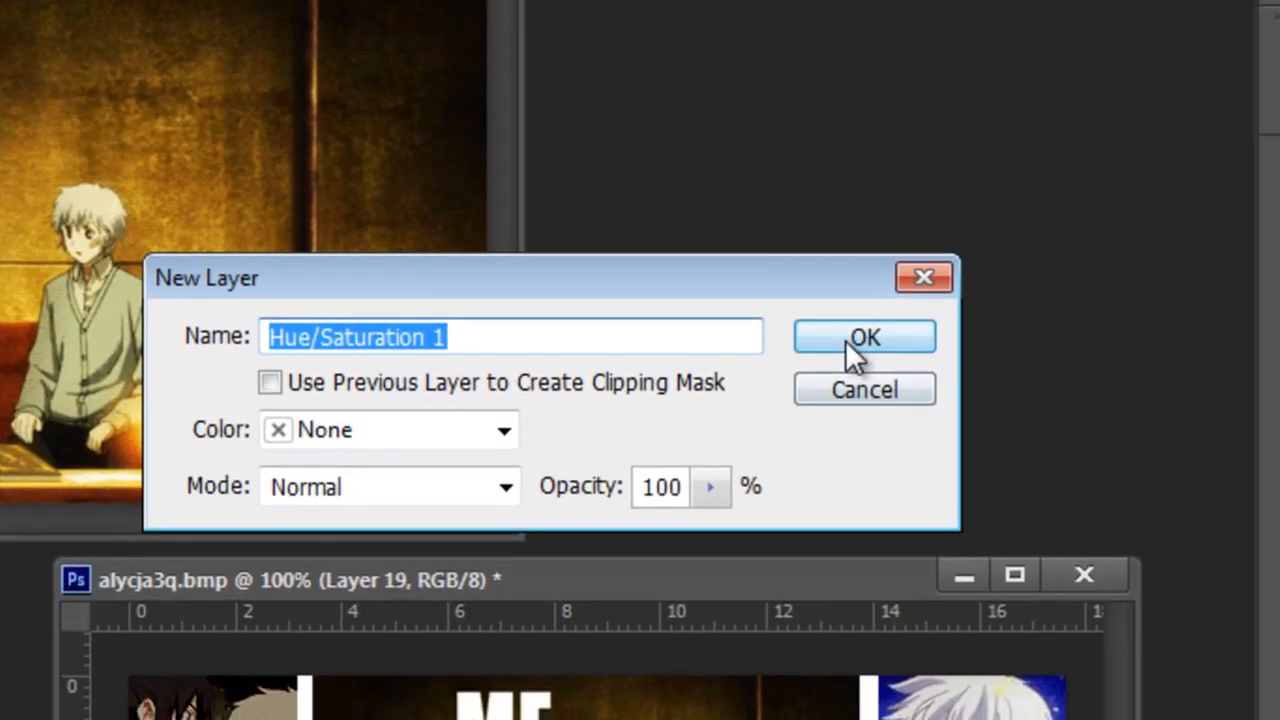
click(1229, 500)
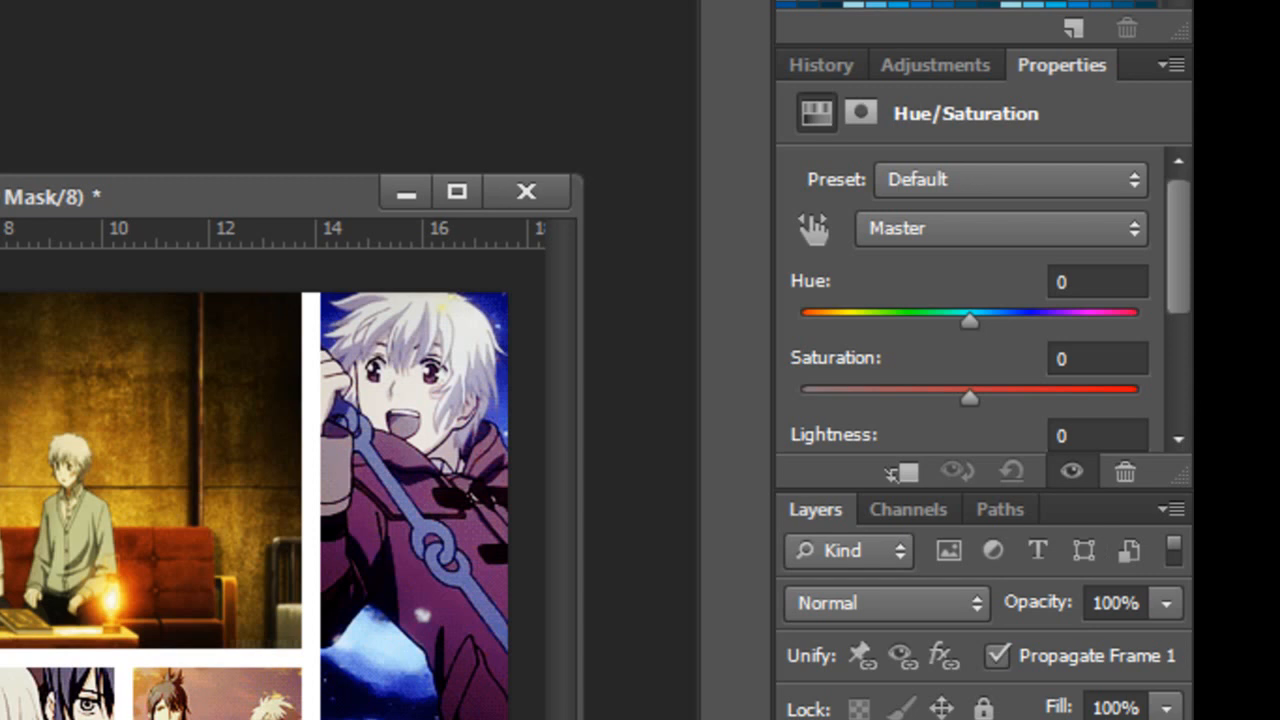
drag(968, 400, 717, 433)
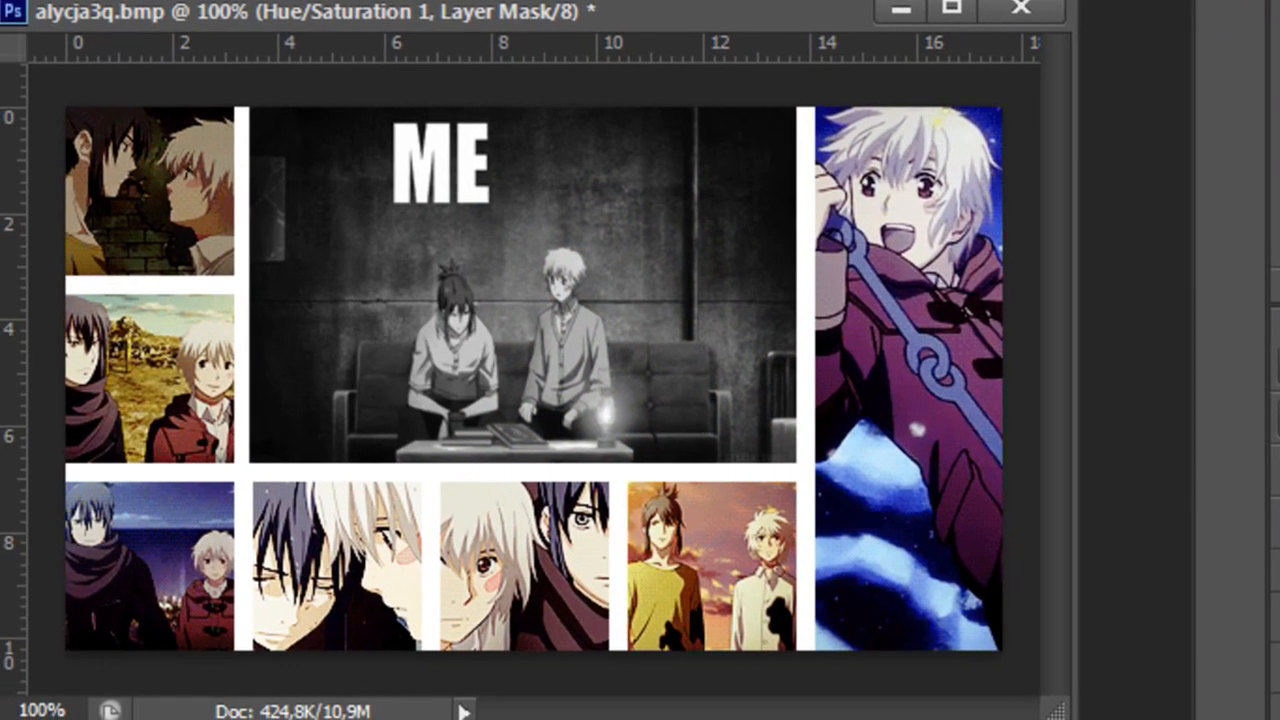